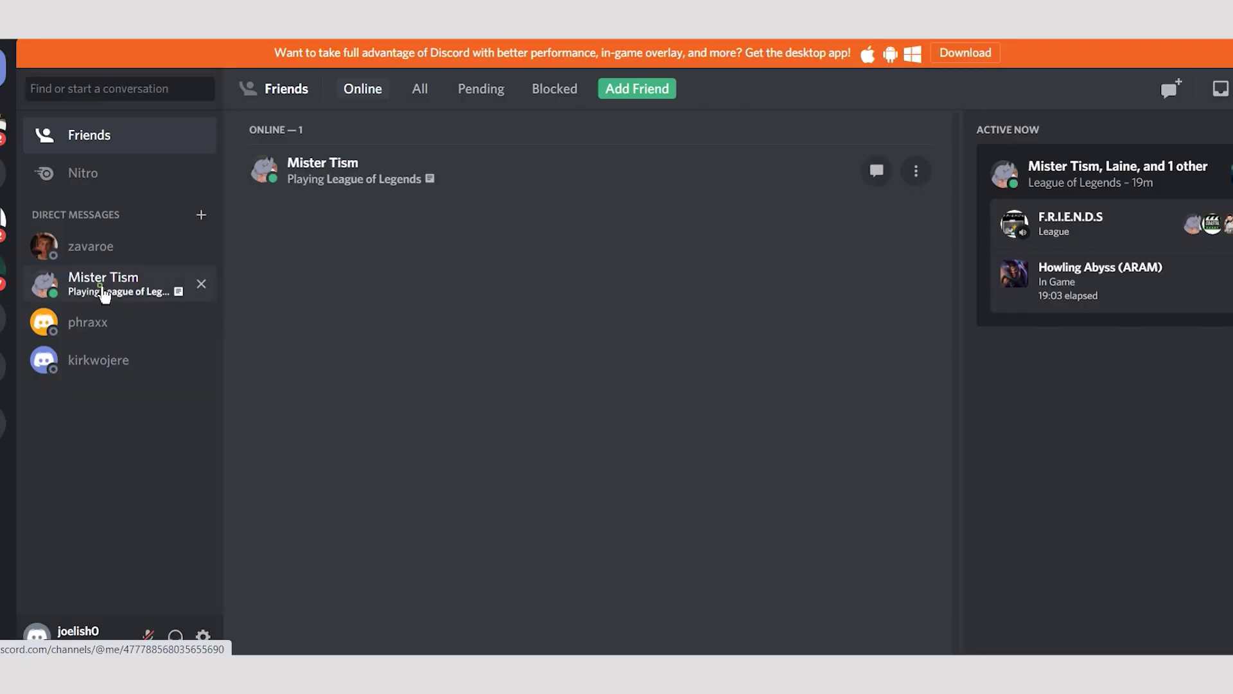
# - Fill the sign-up form with an email, username and password, and pick April as the birth month
pyautogui.click(105, 294)
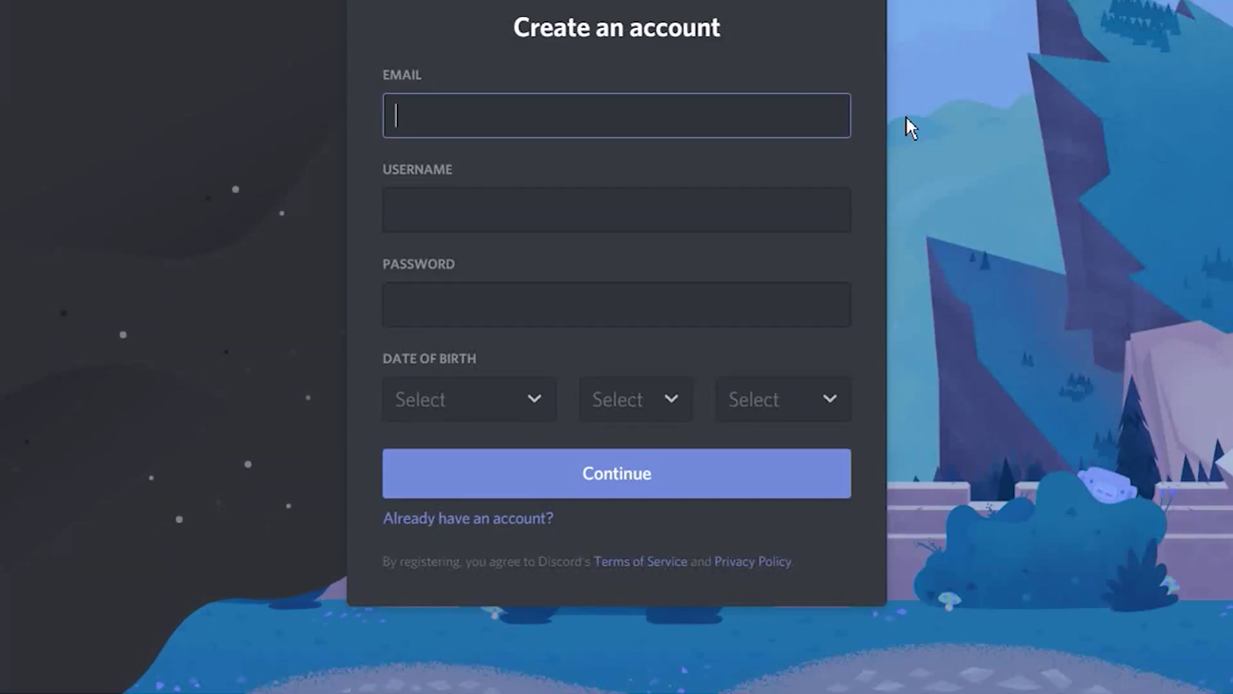
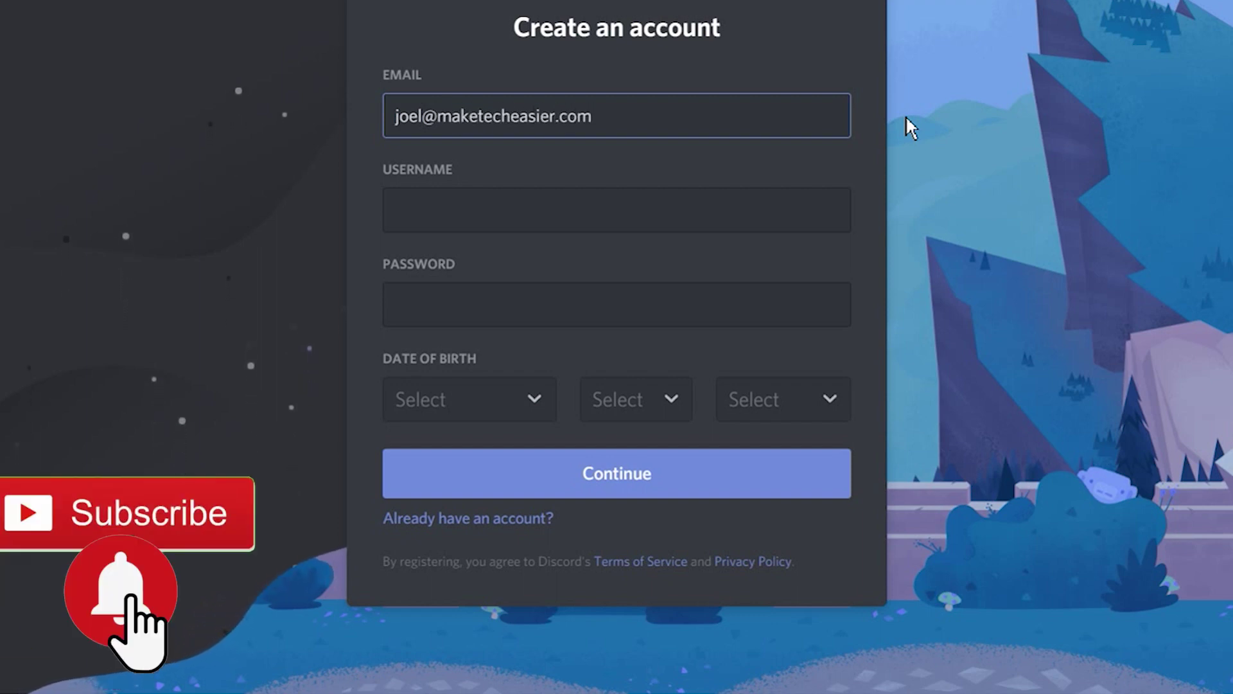
pyautogui.press('Tab')
pyautogui.write('joel')
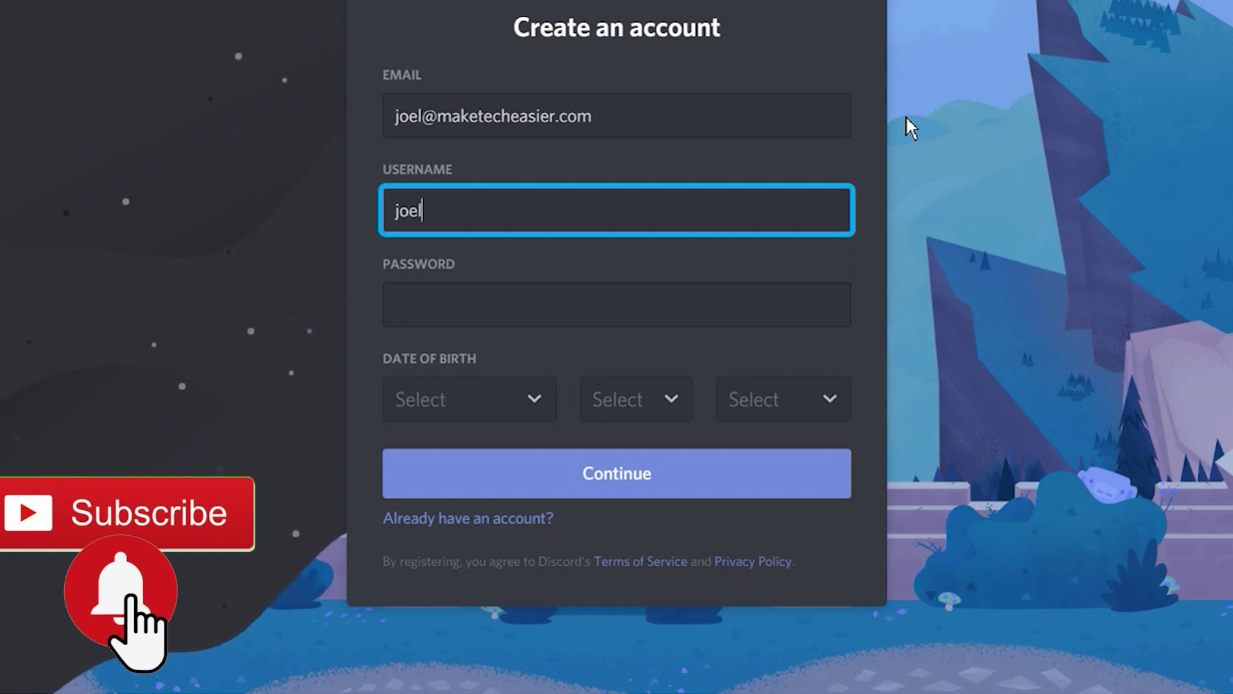
pyautogui.write('ish0')
pyautogui.press('Tab')
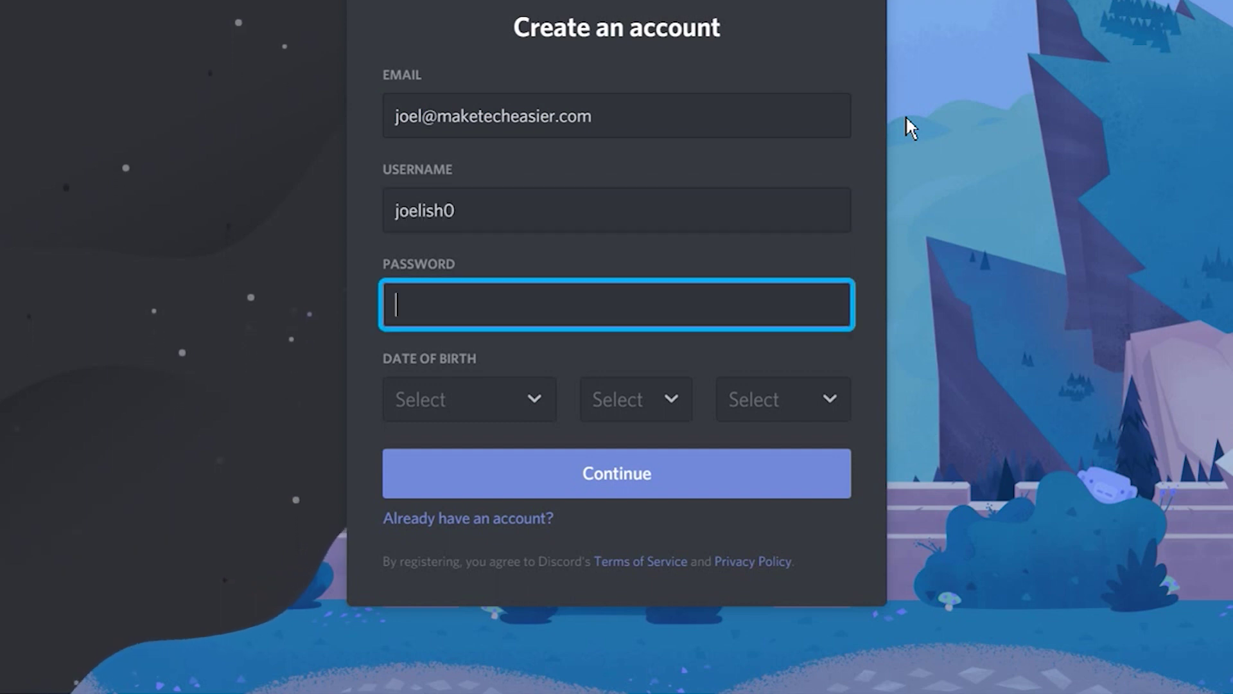
pyautogui.write('******')
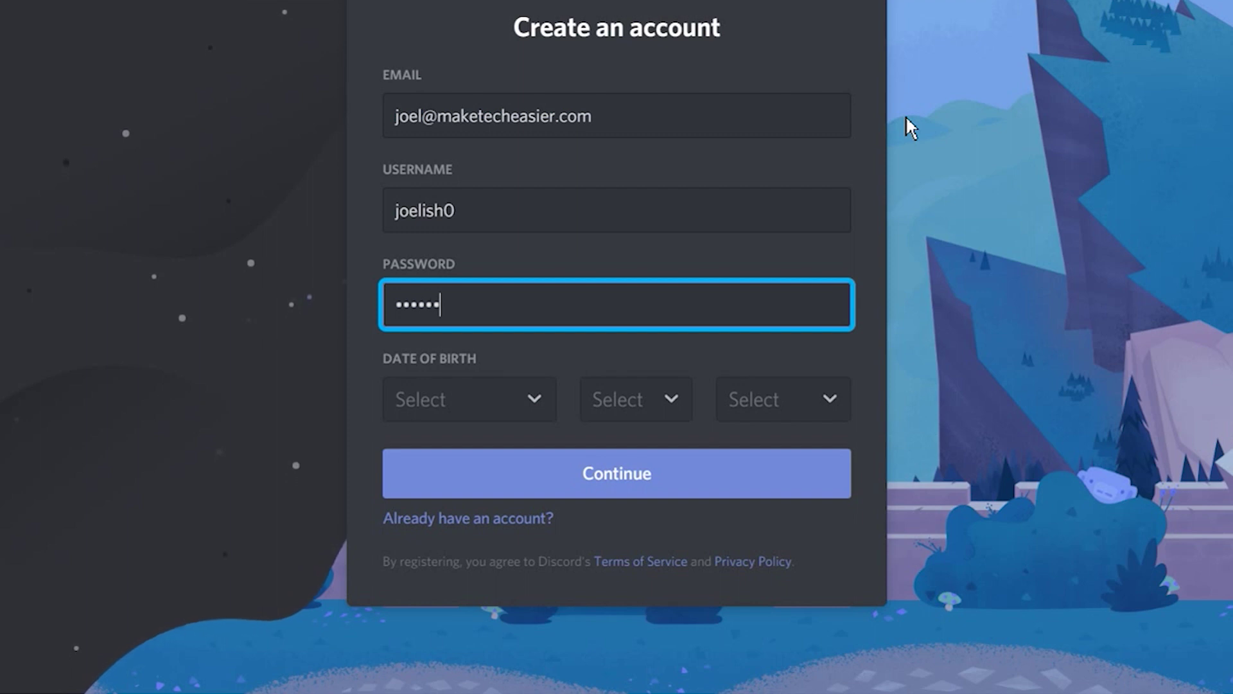
pyautogui.click(522, 410)
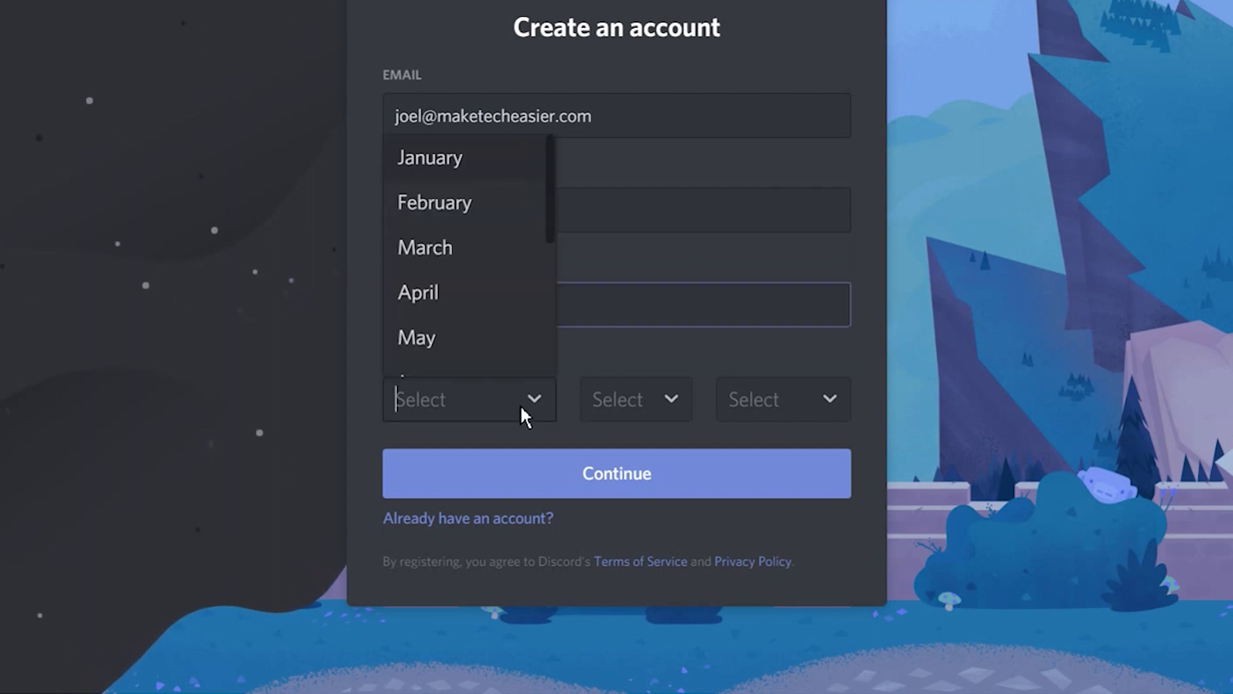
pyautogui.click(453, 295)
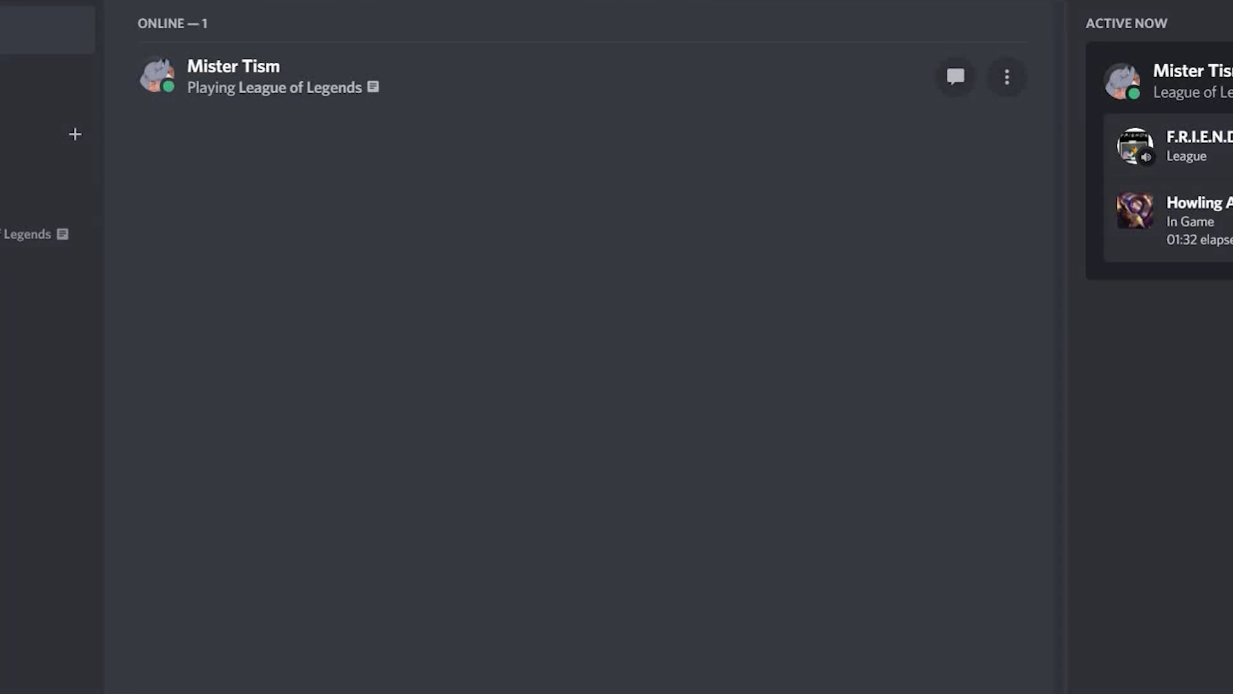
# - Start a new server and build it from scratch with Create My Own
pyautogui.click(27, 329)
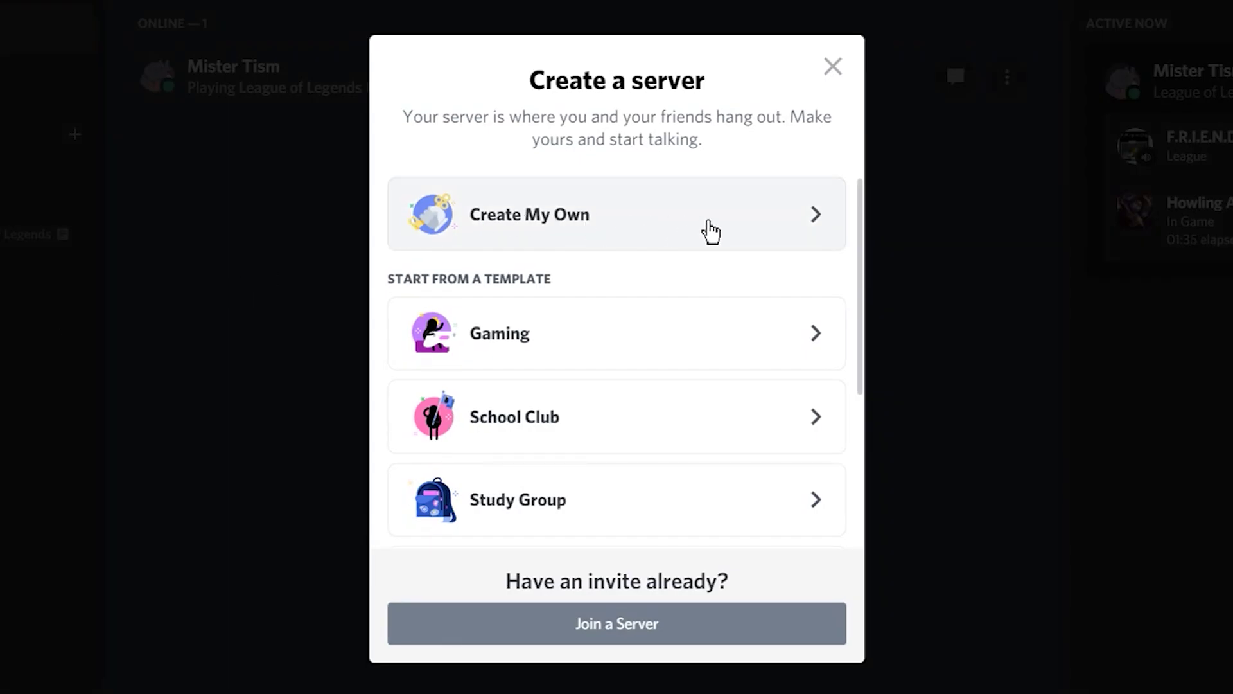
pyautogui.click(711, 232)
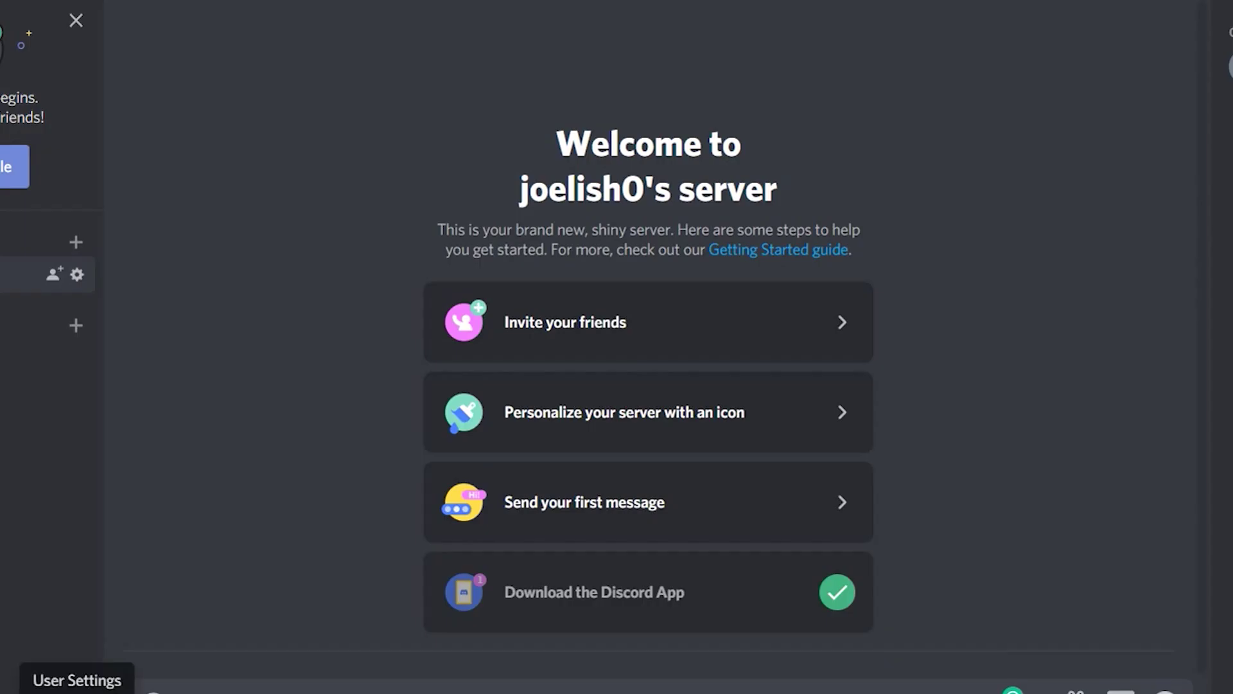
# - Open Voice & Video settings and run a microphone test, then stop it
pyautogui.click(77, 688)
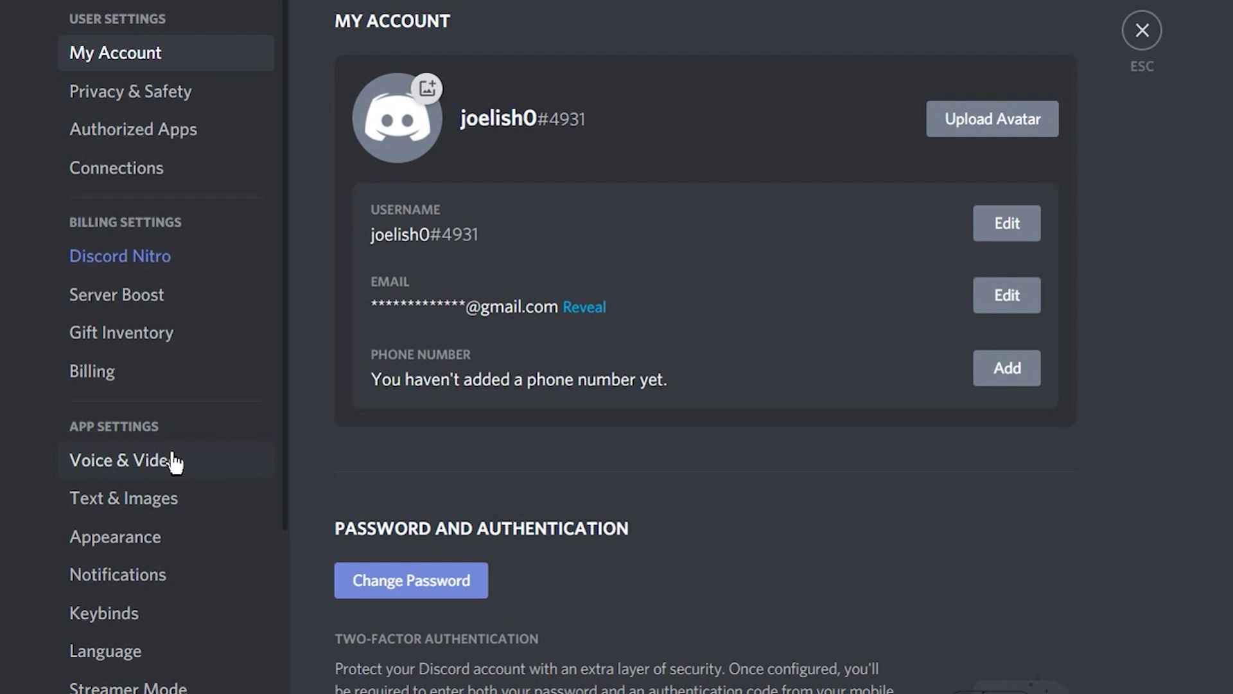
pyautogui.click(112, 461)
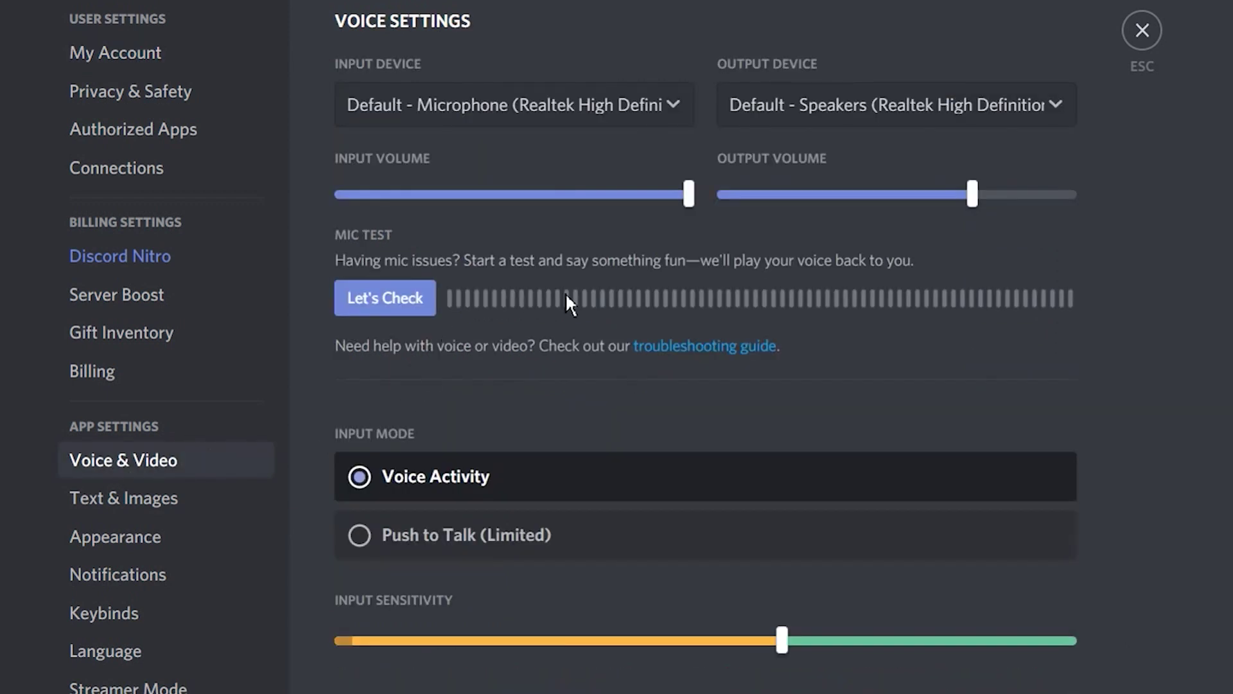
pyautogui.click(393, 313)
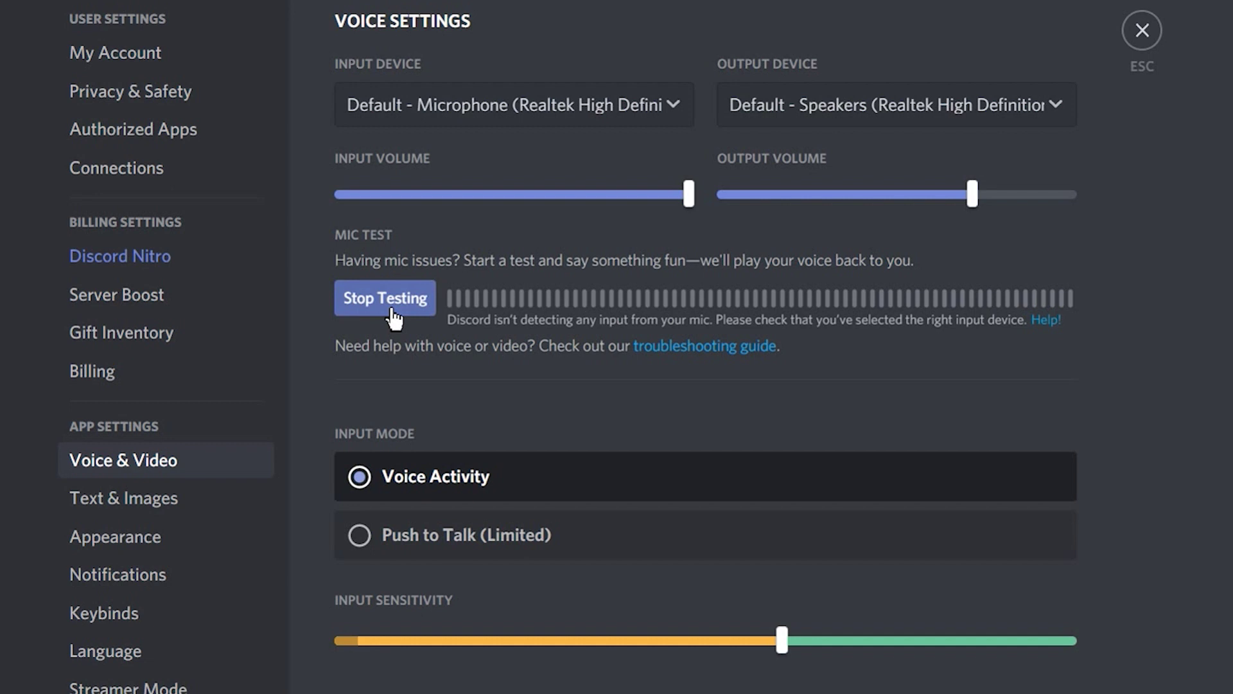
pyautogui.click(393, 313)
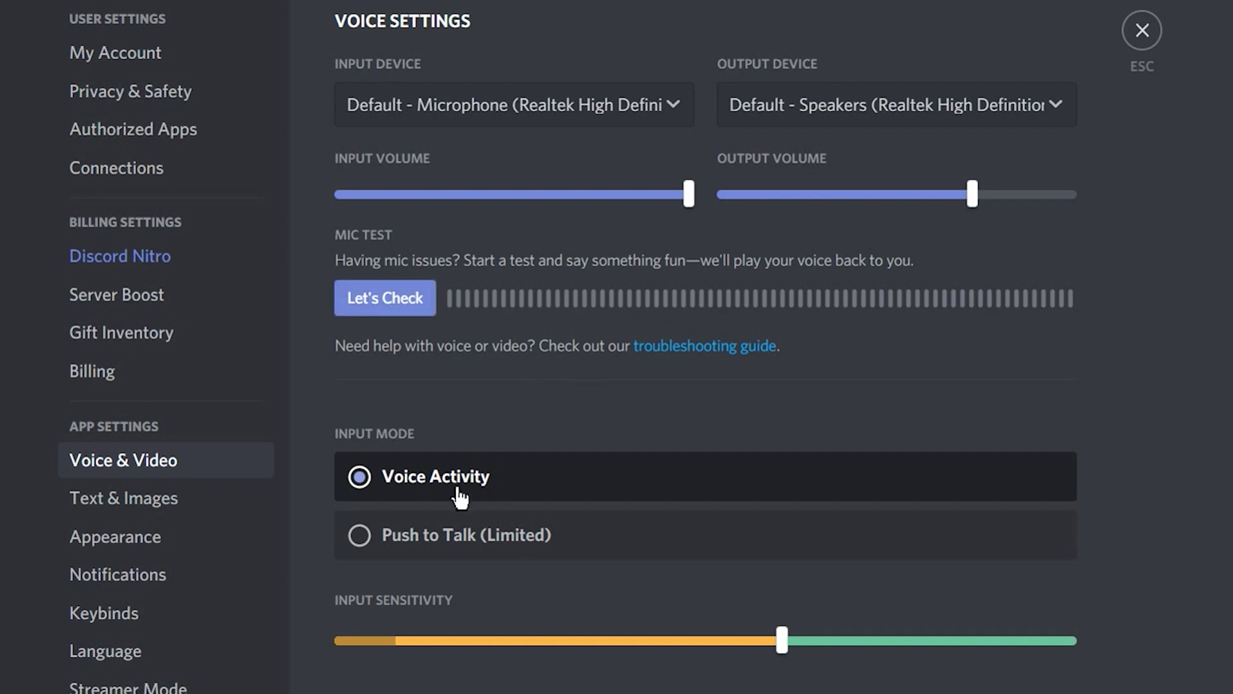
# - Try Push to Talk, dismiss its warning, revert to Voice Activity, and check available microphones
pyautogui.click(361, 539)
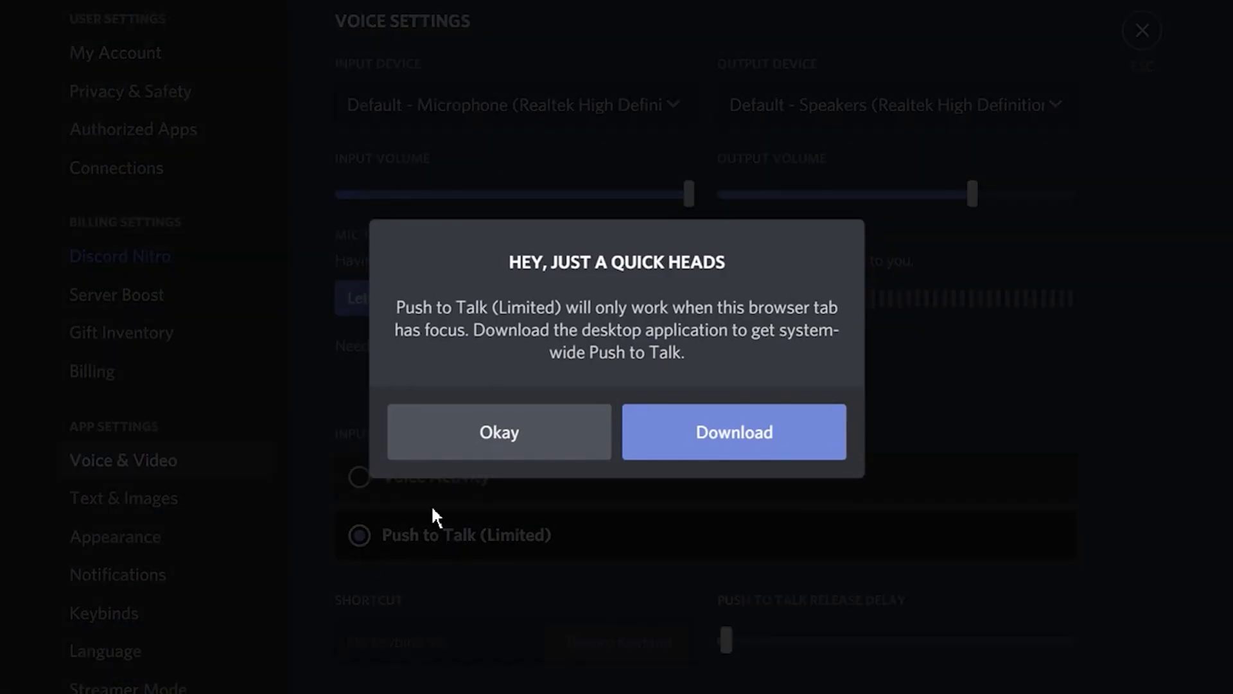
pyautogui.click(504, 442)
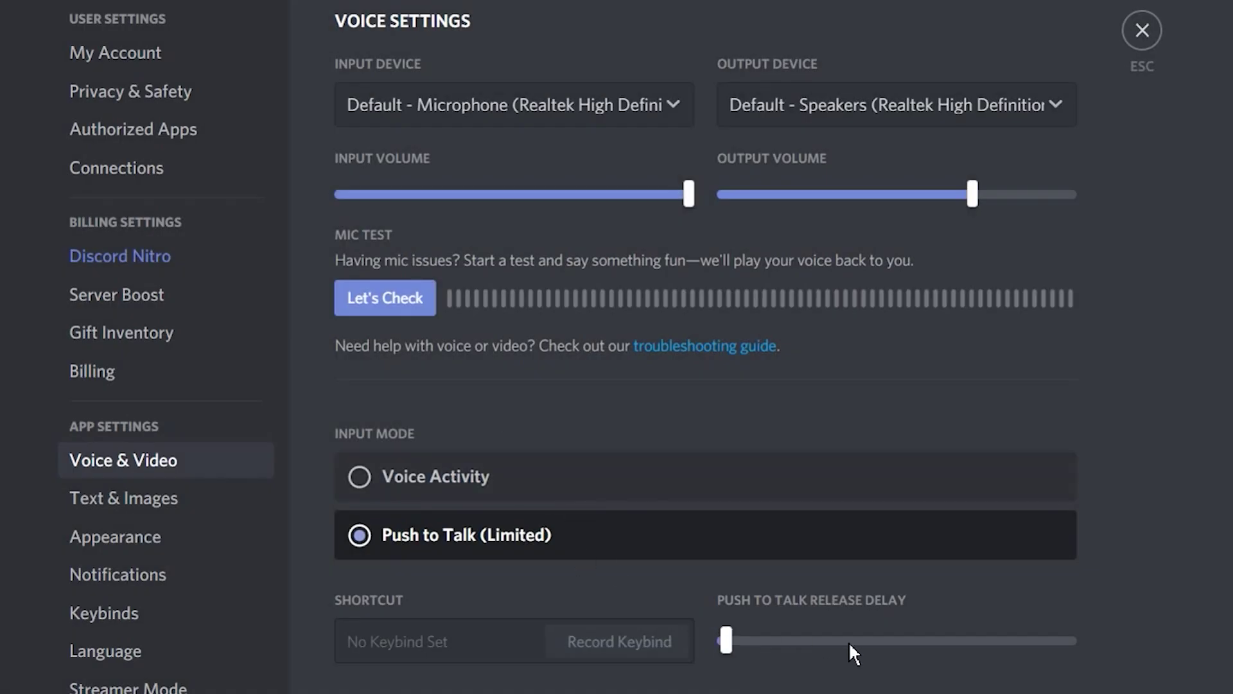
pyautogui.click(373, 478)
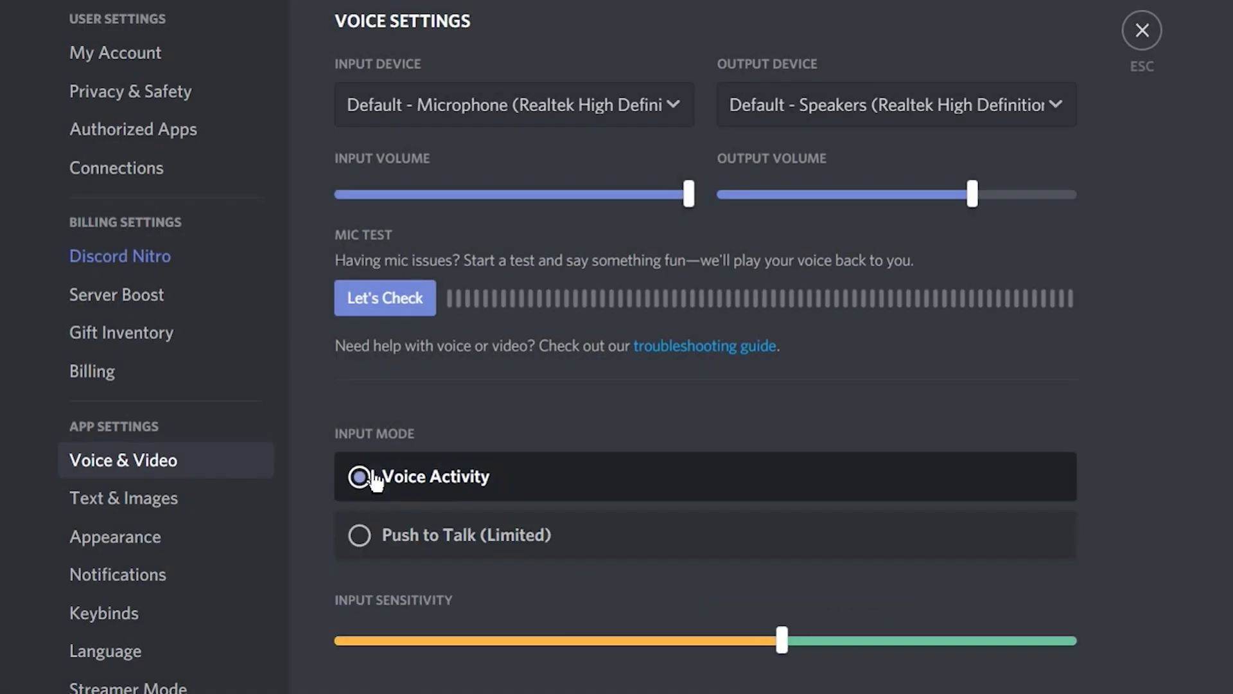
pyautogui.click(662, 106)
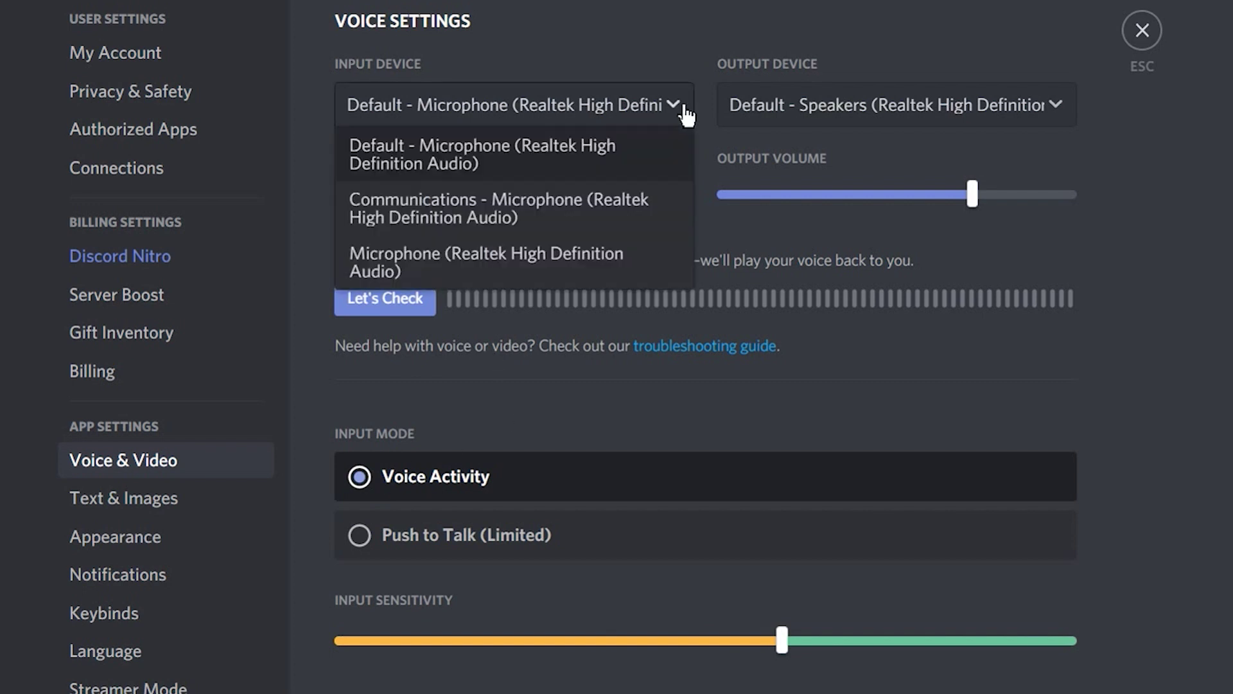
# - Scroll down to Advanced Voice Processing and enable the Echo Cancellation toggle
pyautogui.scroll(-8, 662, 106)
pyautogui.scroll(-2, 1040, 250)
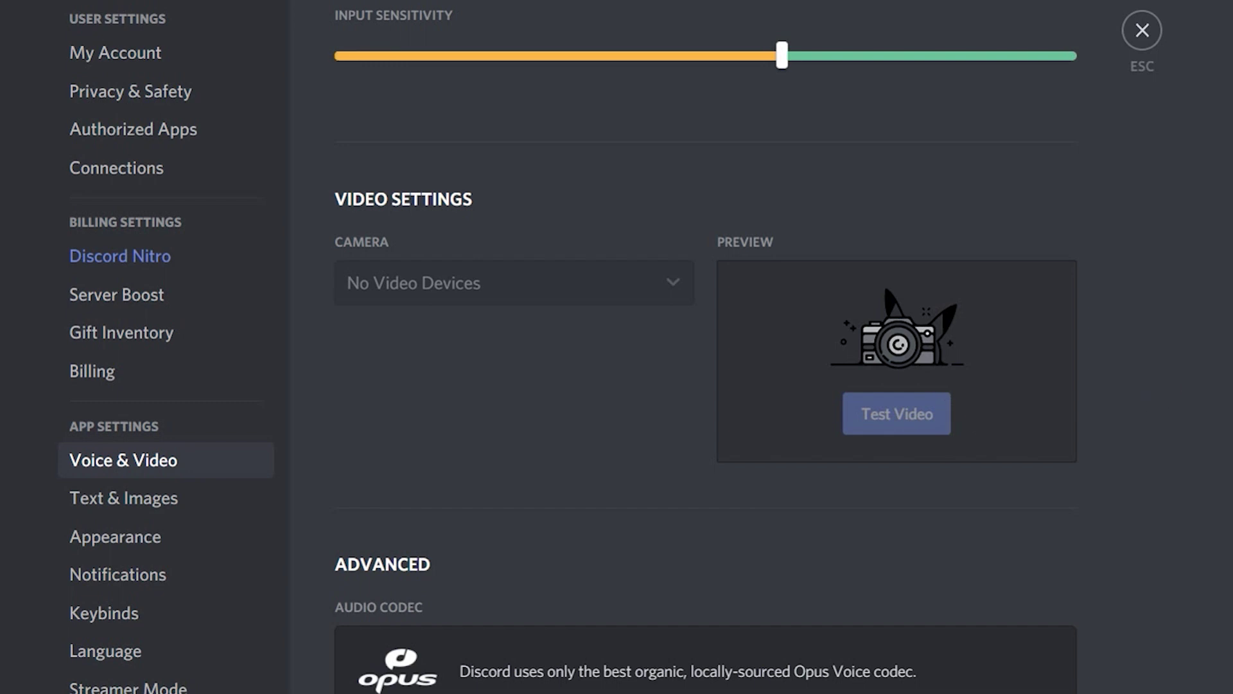
pyautogui.scroll(-6, 706, 347)
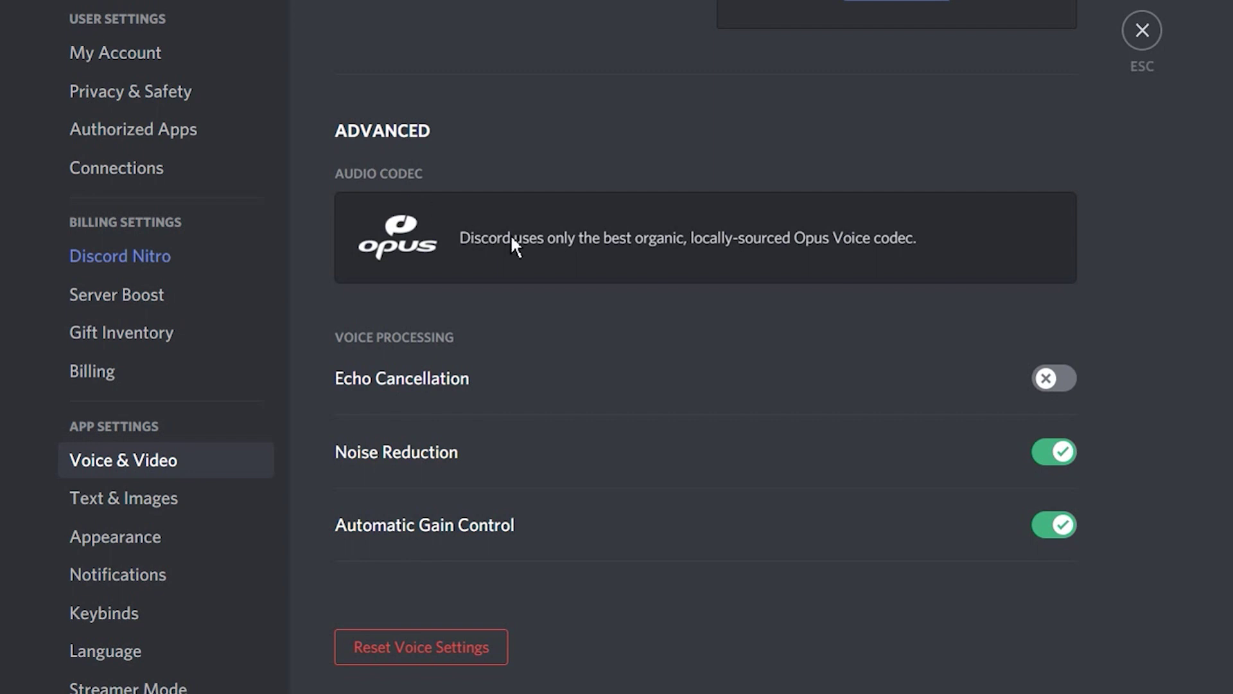
pyautogui.click(1056, 385)
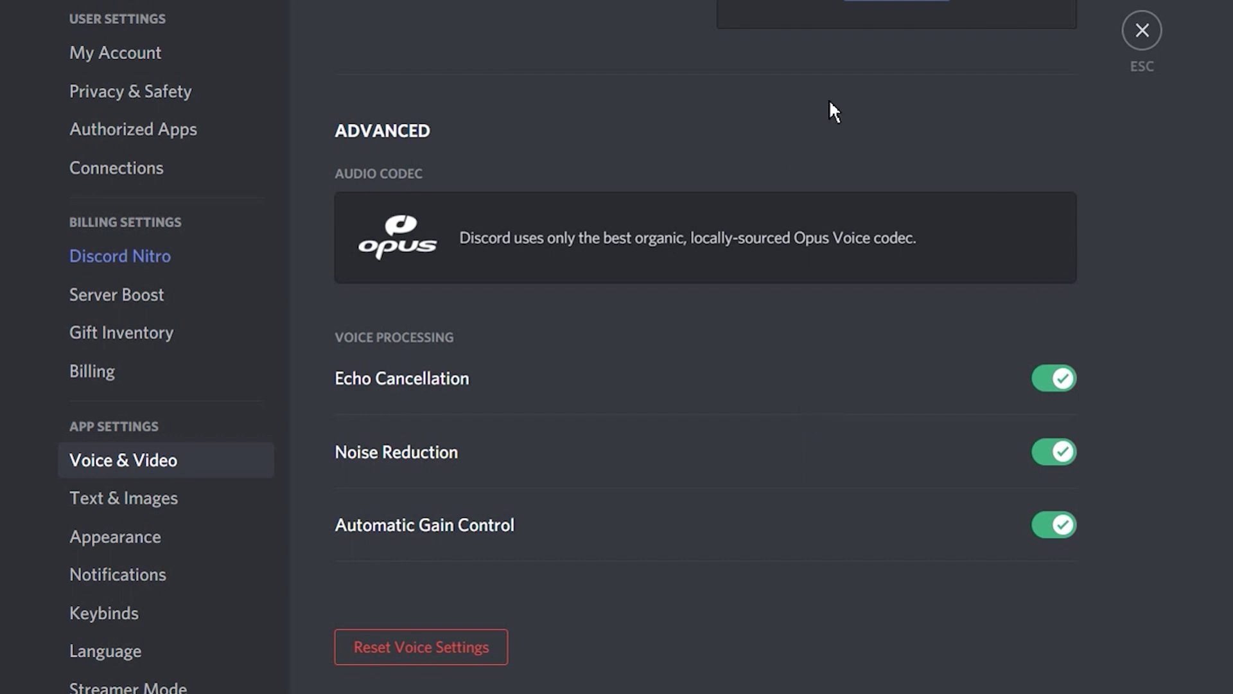
# - Close settings and enter the friend's username and number tag in the Add Friend field
pyautogui.click(1142, 32)
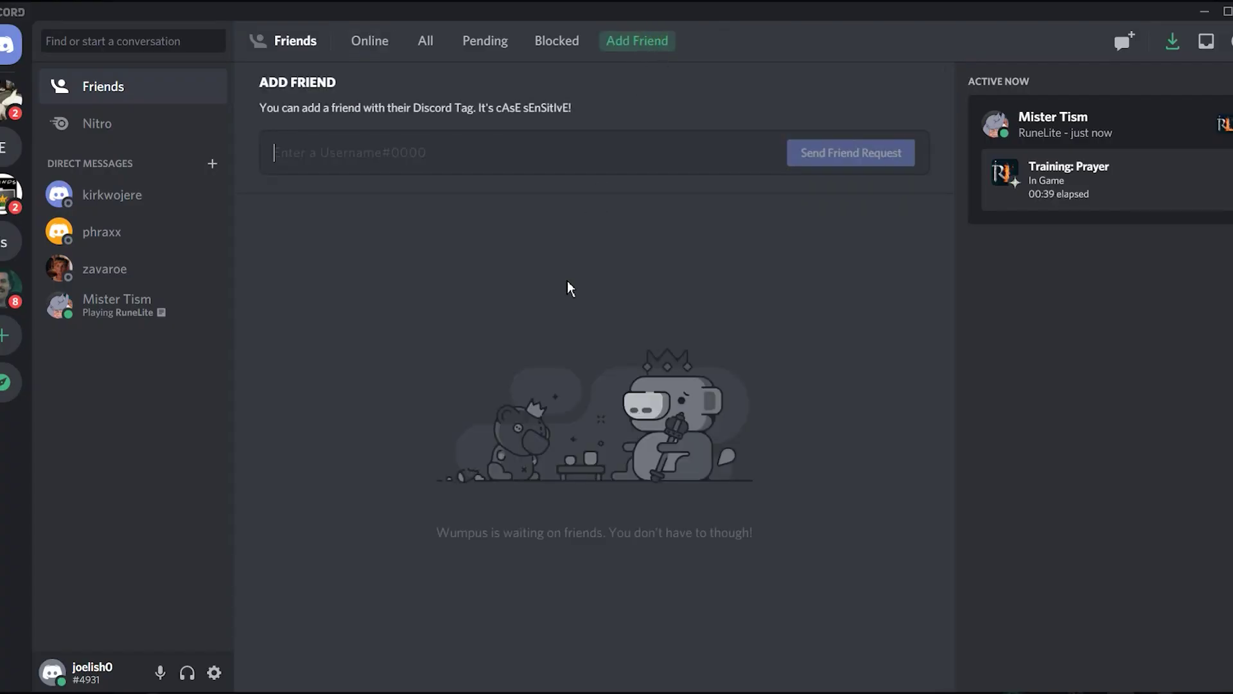
pyautogui.write('Horse')
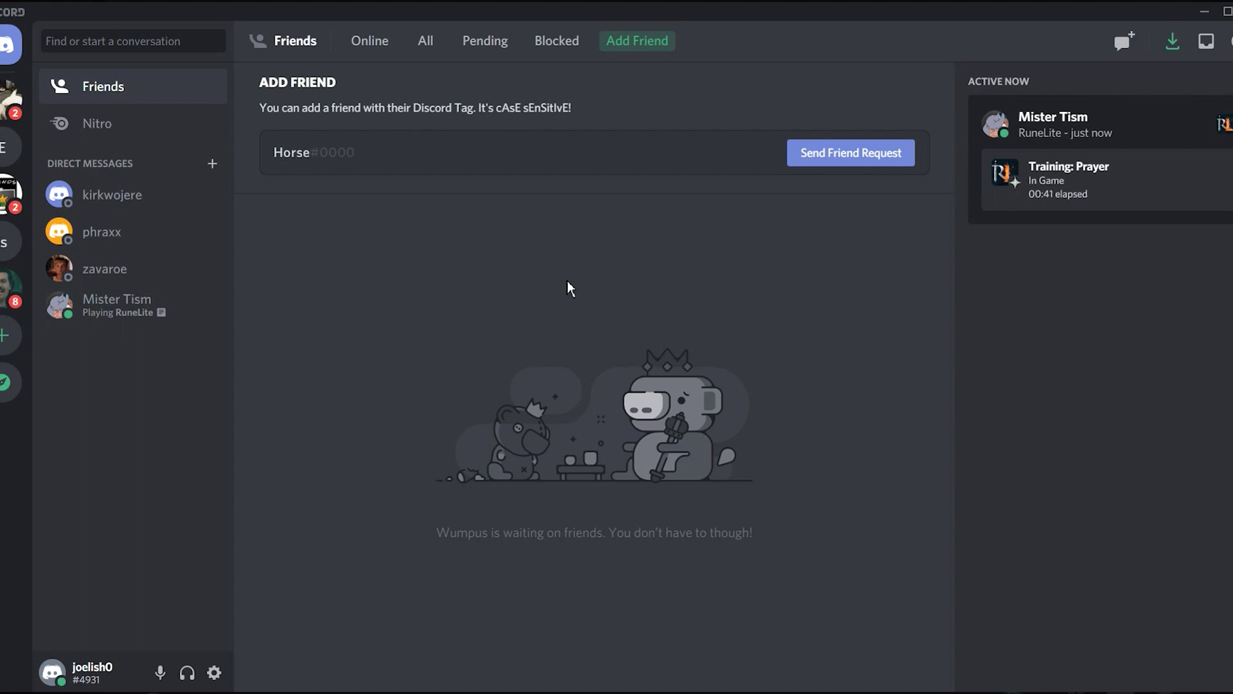
pyautogui.write('#7726')
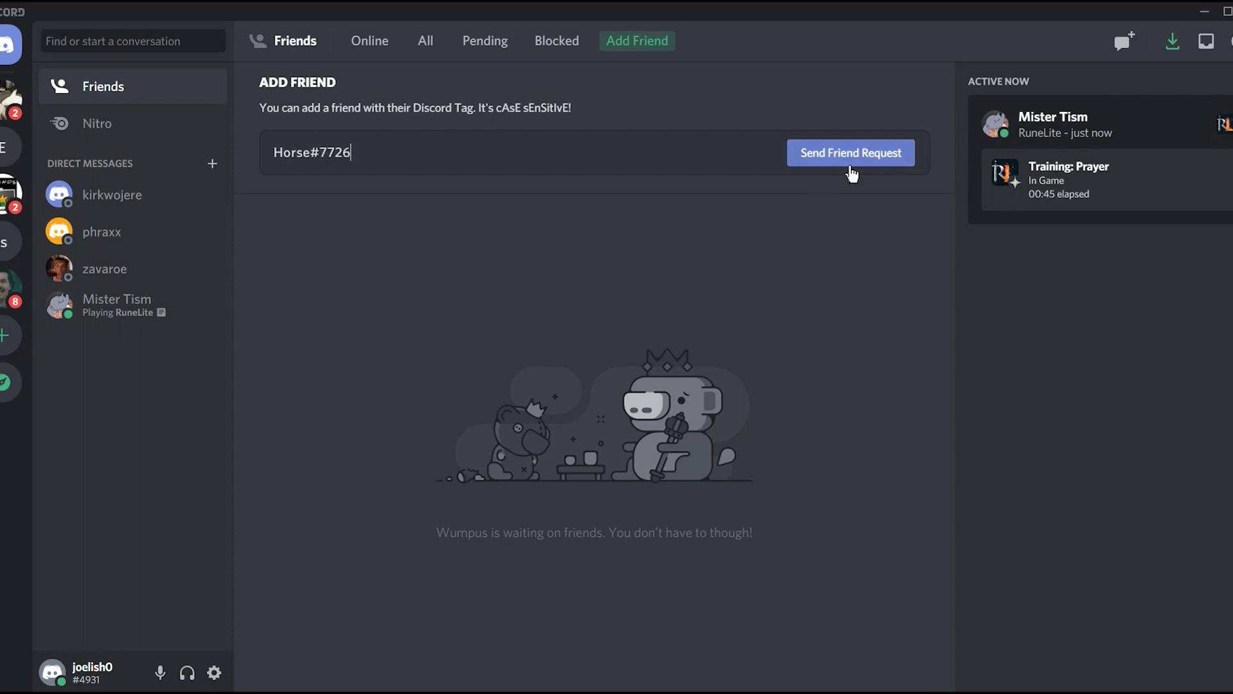
# - Send the friend request, invite a friend to the server, and accept the incoming request
pyautogui.click(849, 166)
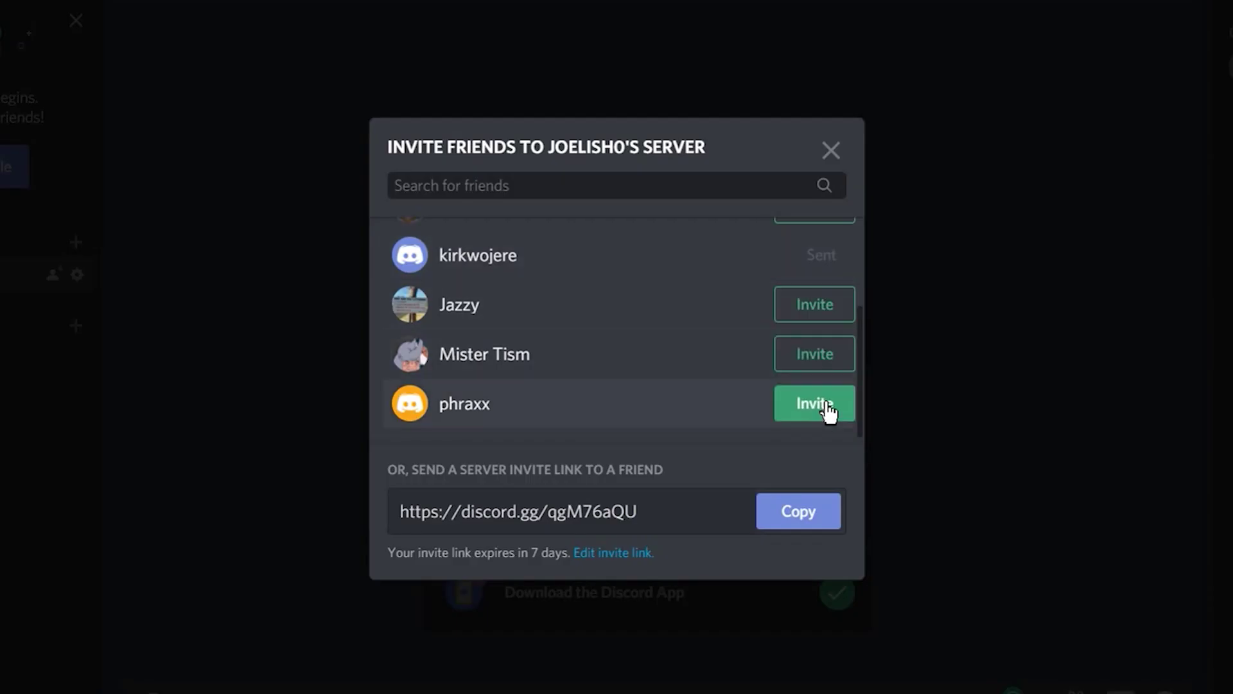
pyautogui.click(824, 404)
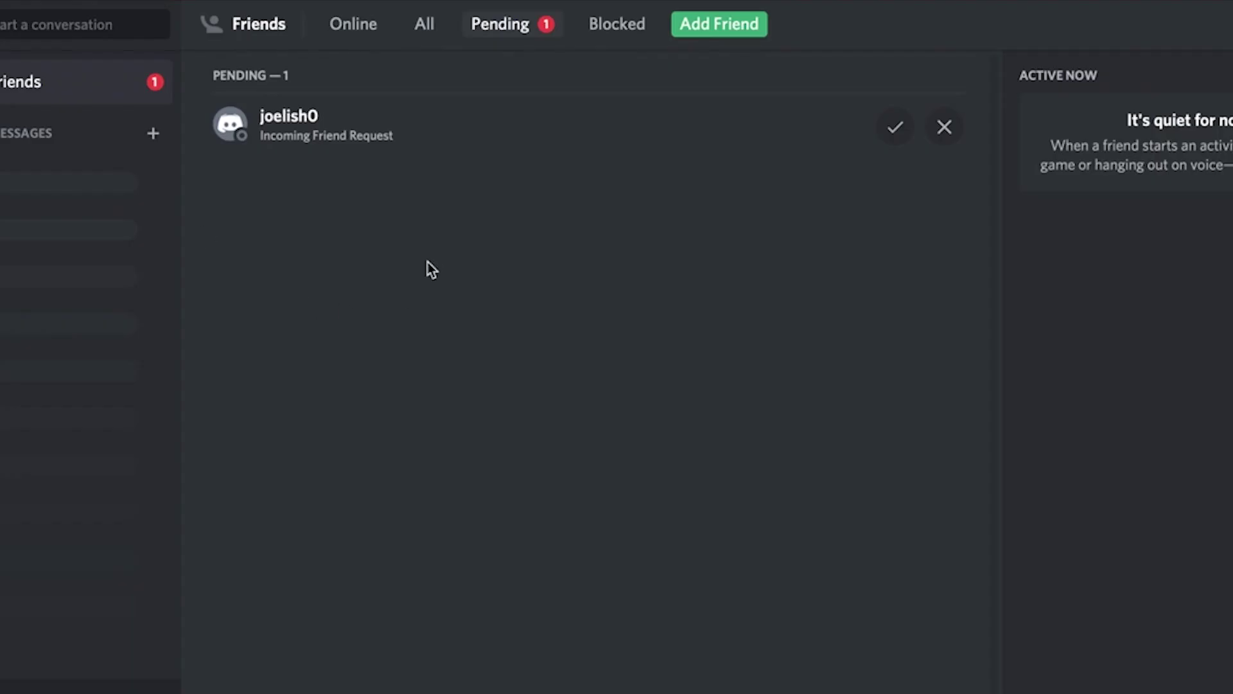
pyautogui.click(896, 132)
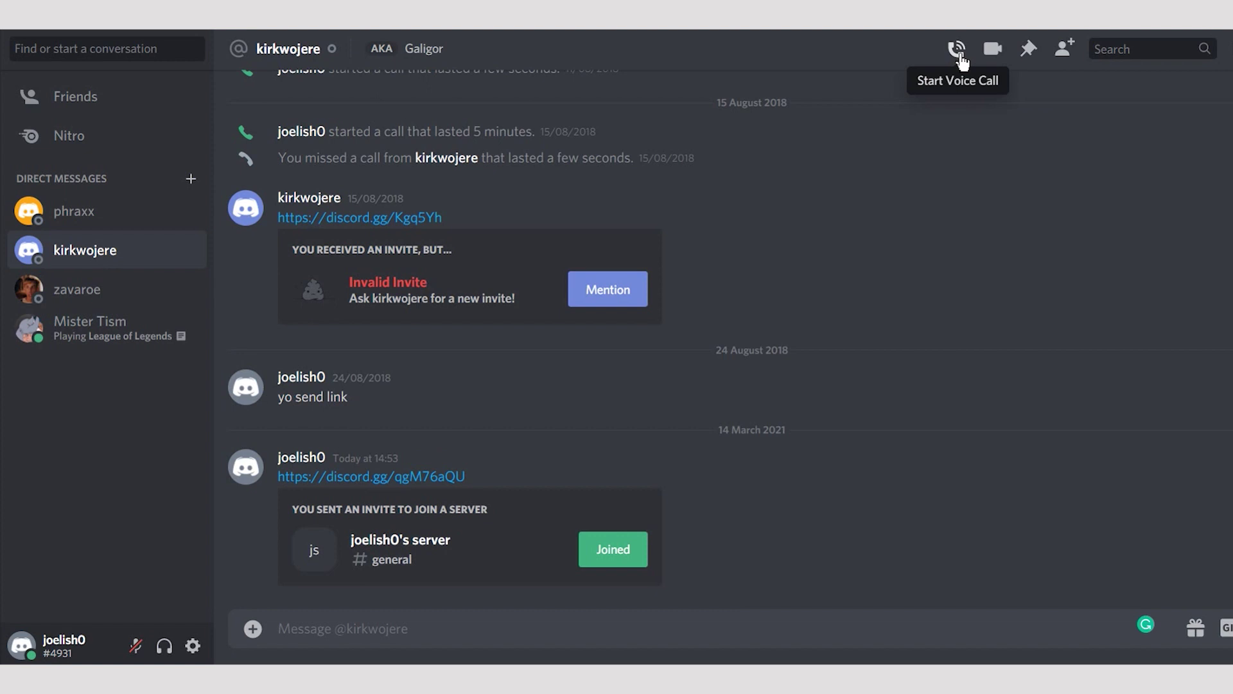
# - Start and hang up three short calls with the friend (voice, video, voice), then start another
pyautogui.click(960, 57)
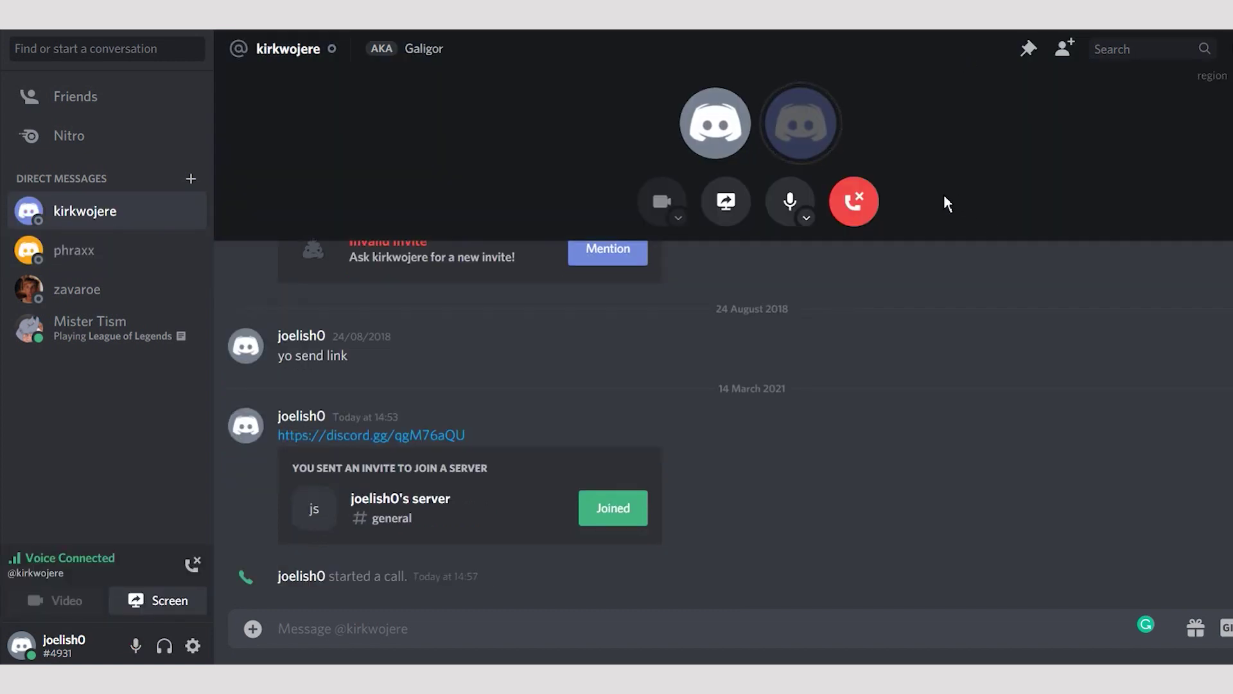
pyautogui.click(859, 203)
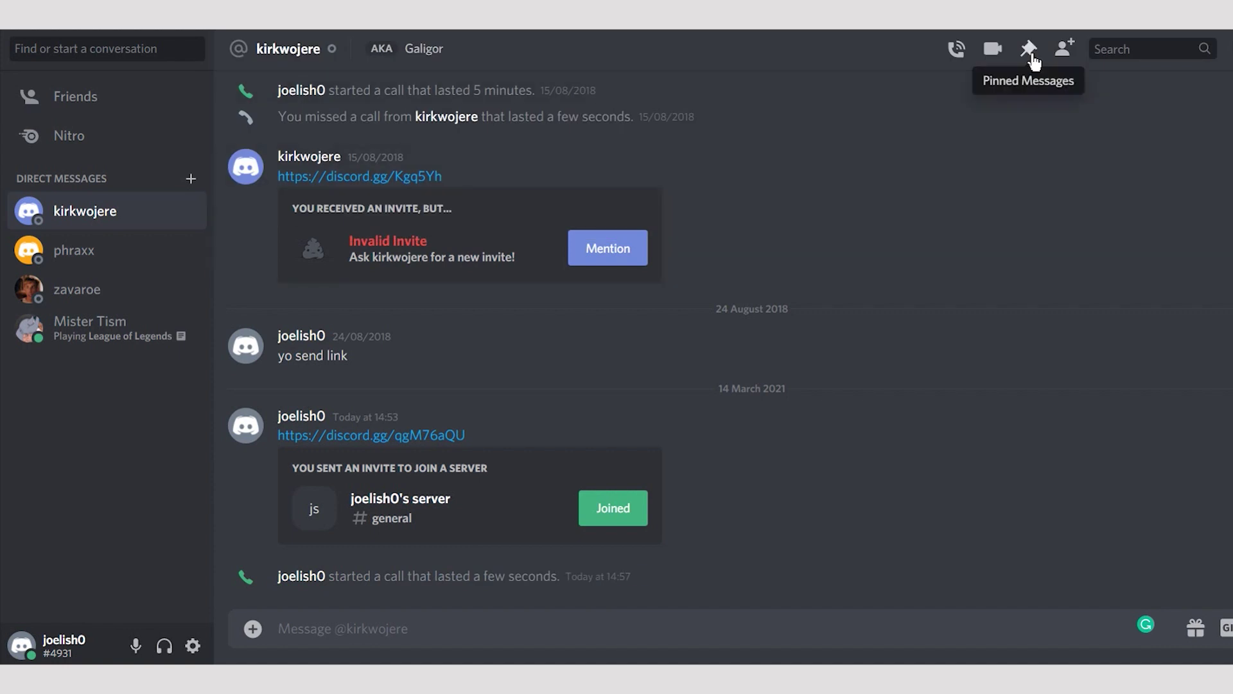
pyautogui.click(994, 52)
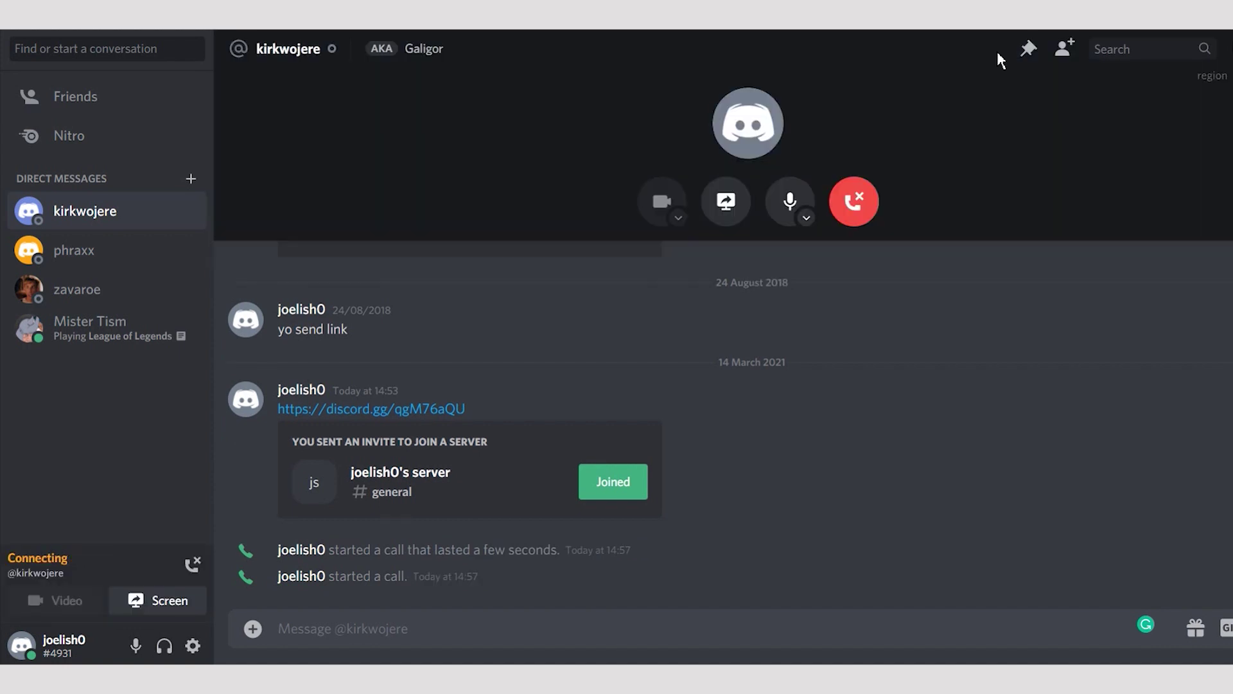
pyautogui.click(862, 209)
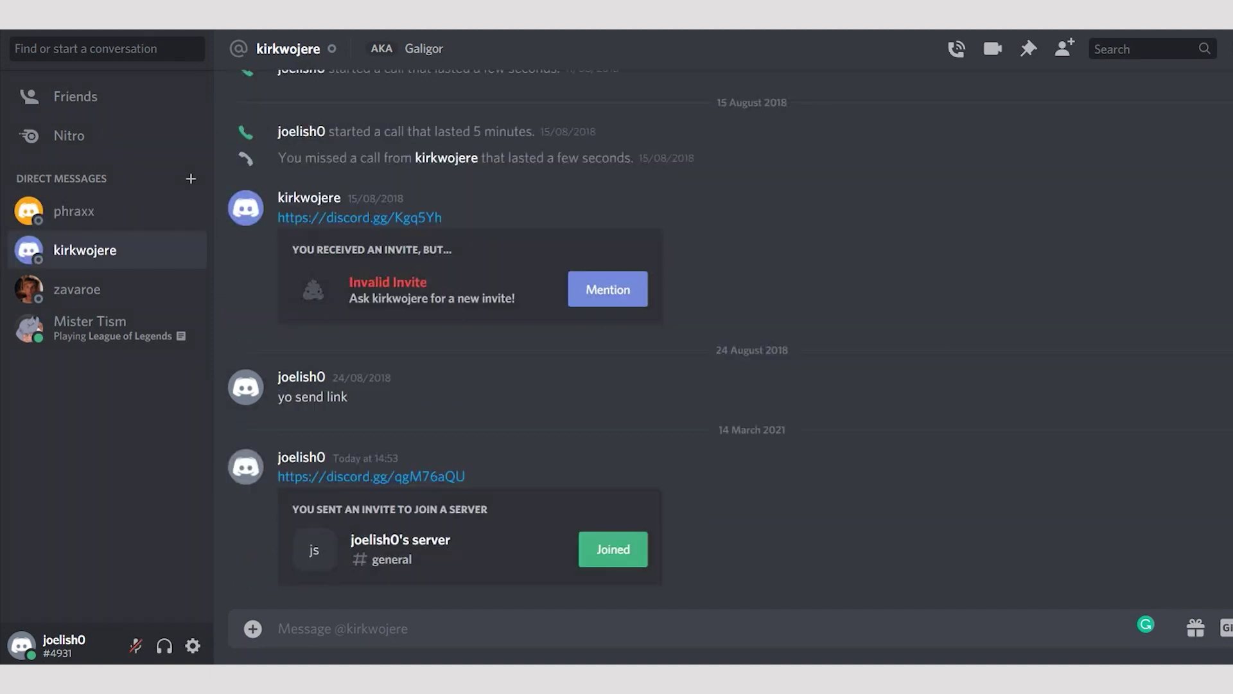
pyautogui.click(958, 52)
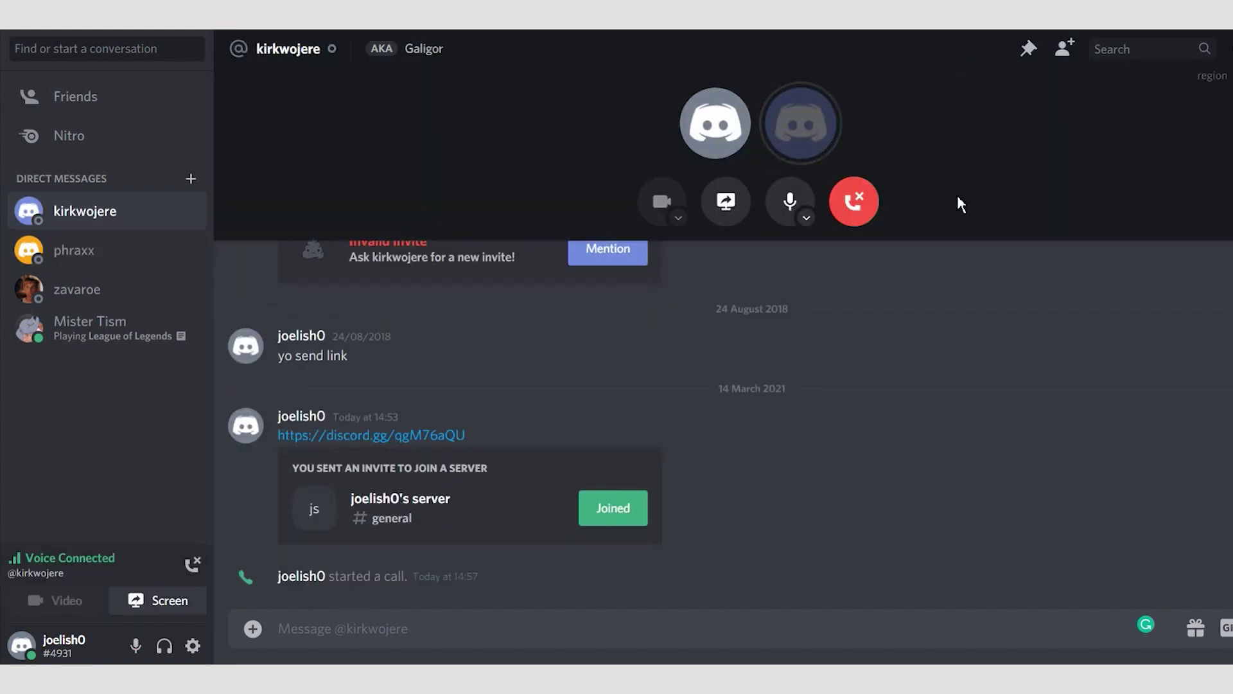
pyautogui.click(861, 204)
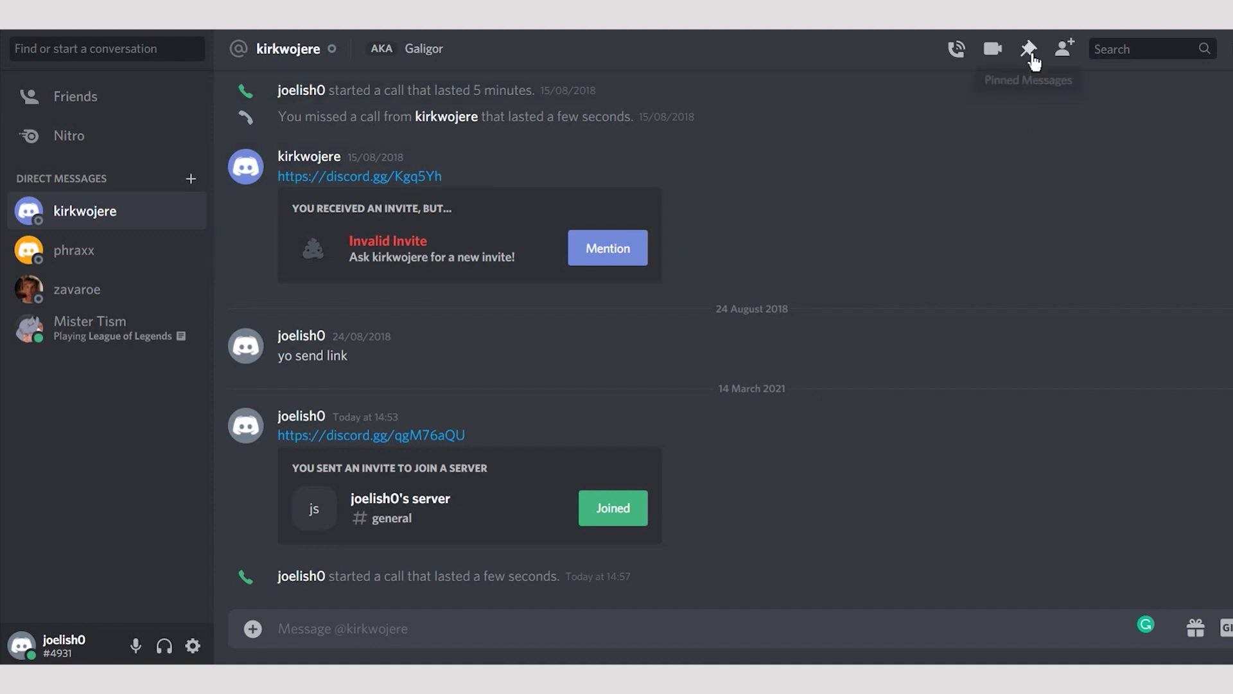
pyautogui.click(995, 53)
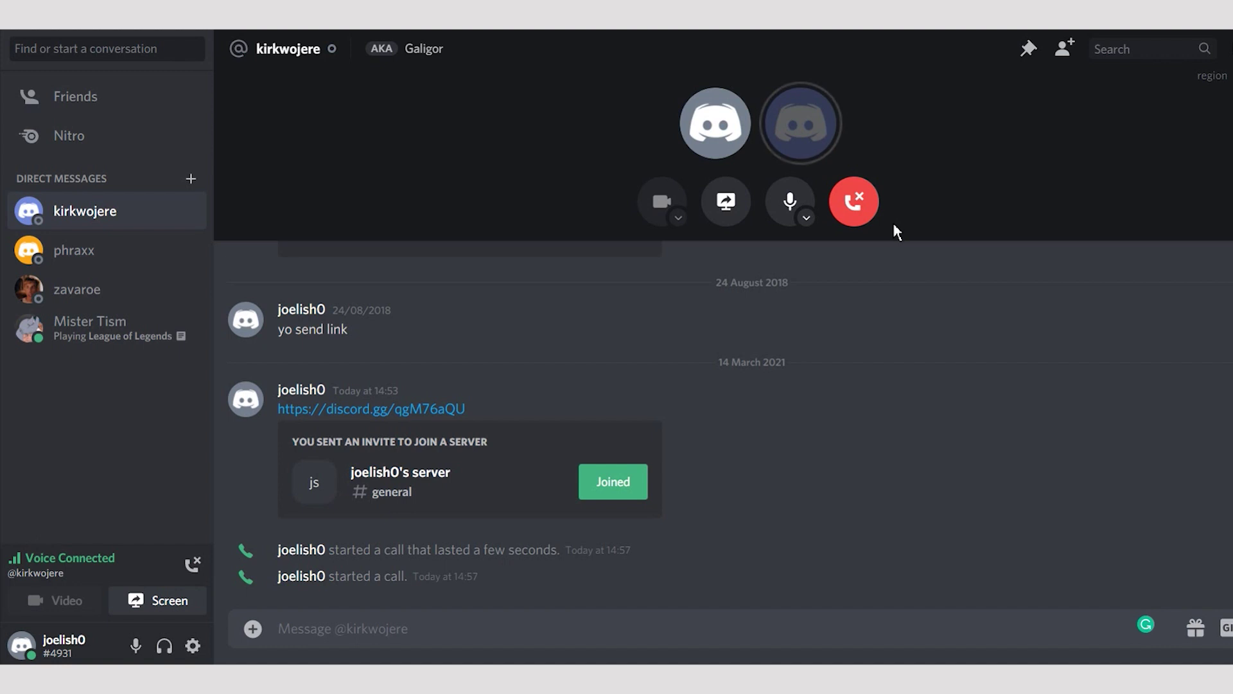
# - End the current call, then call the new friend via their member-list context menu
pyautogui.click(854, 202)
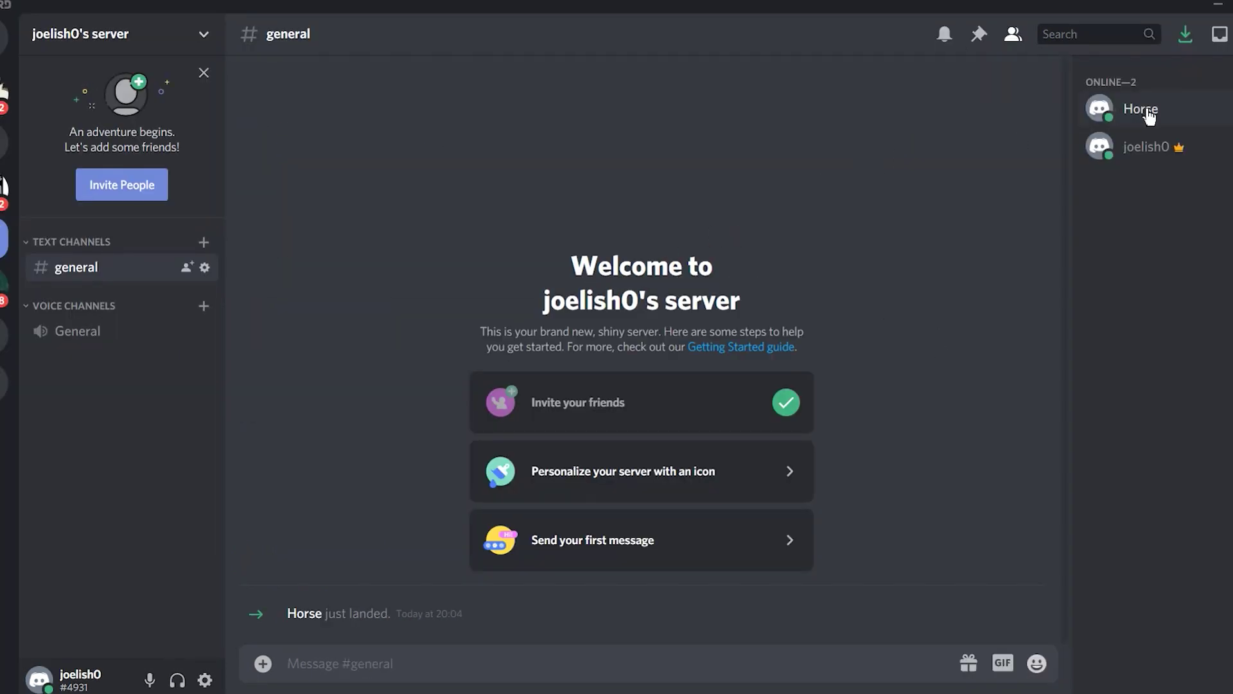
pyautogui.rightClick(1149, 116)
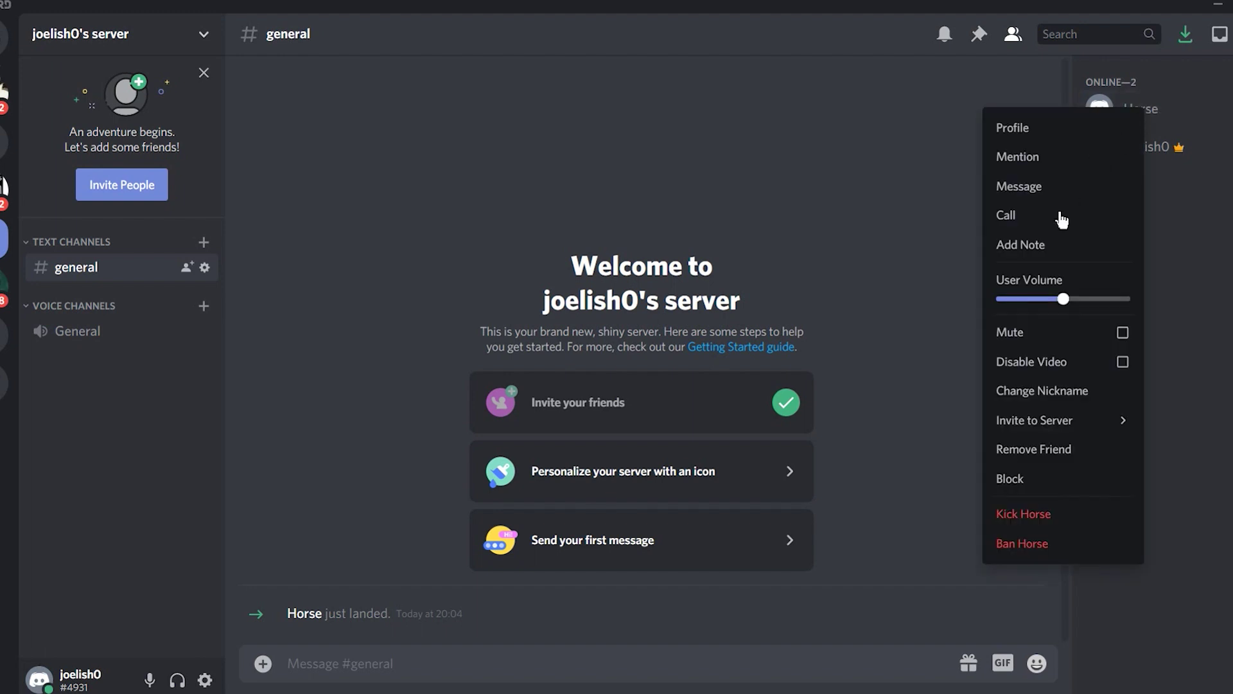
pyautogui.click(1019, 216)
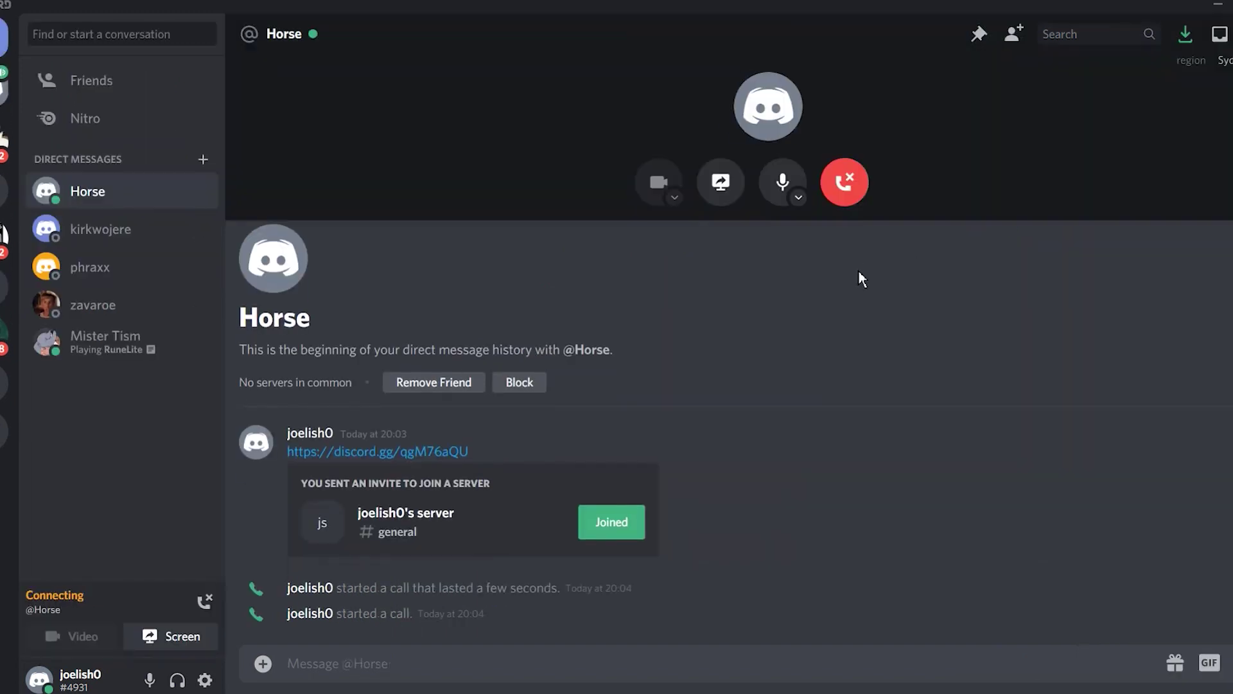
# - Share the Discord window from the call and go live
pyautogui.click(722, 192)
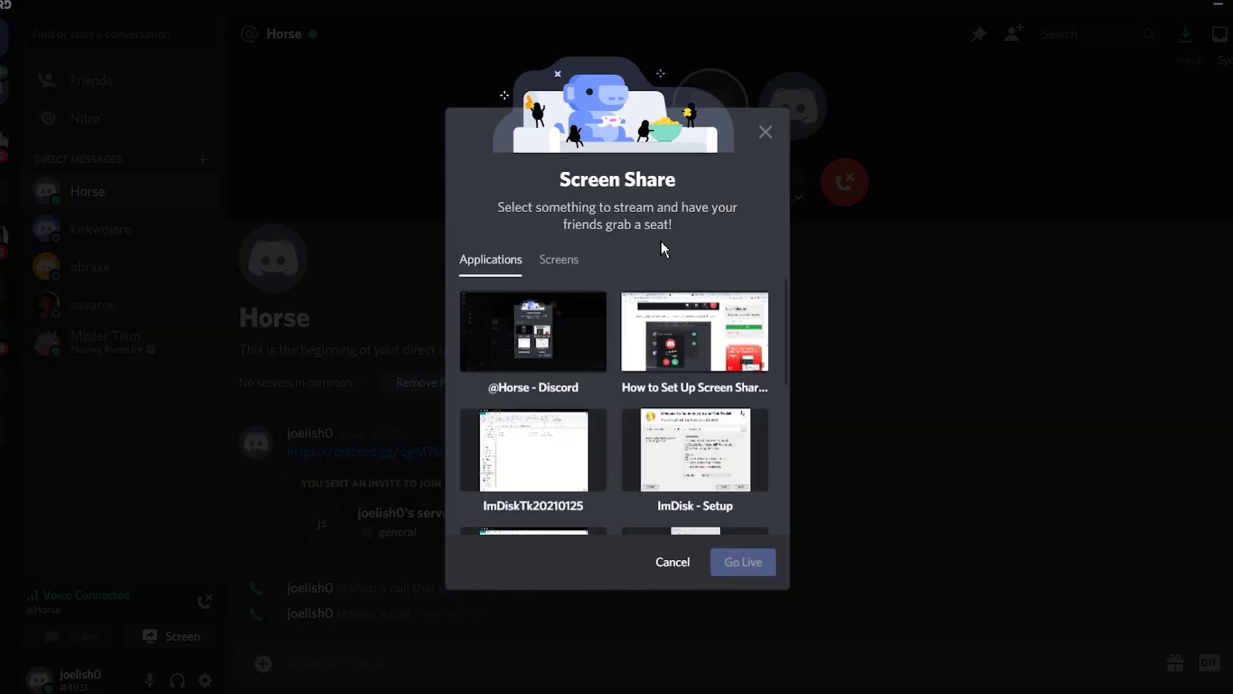
pyautogui.click(578, 333)
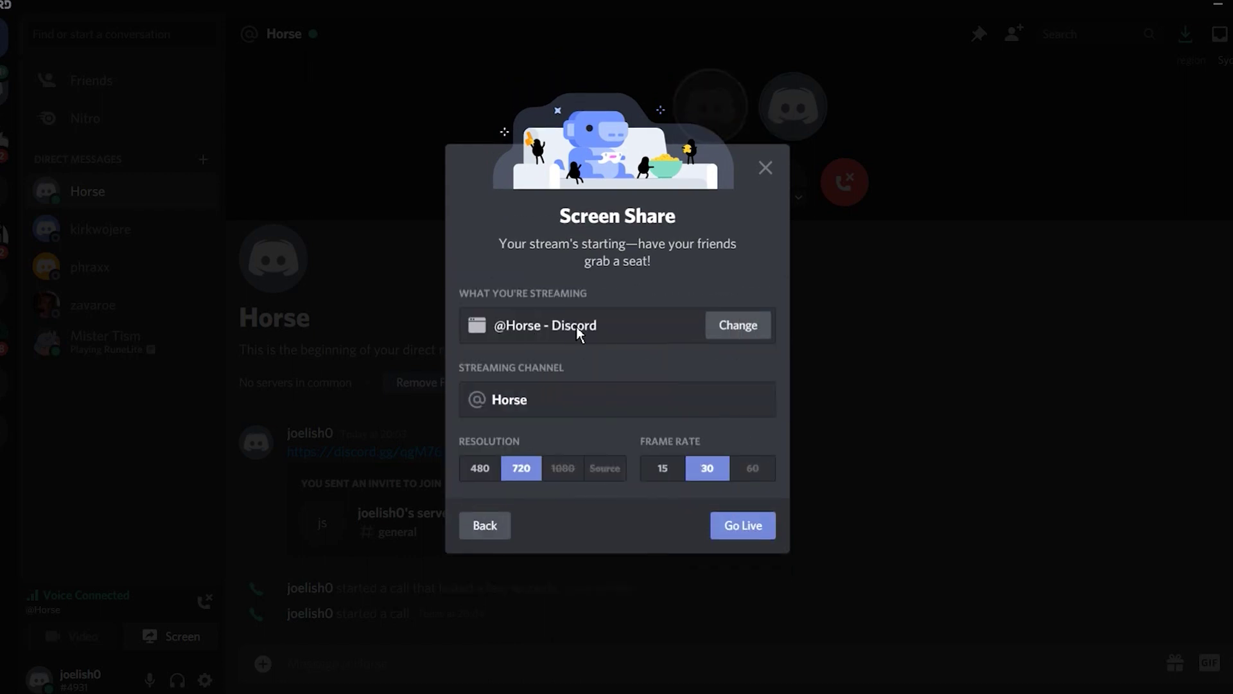
pyautogui.click(745, 528)
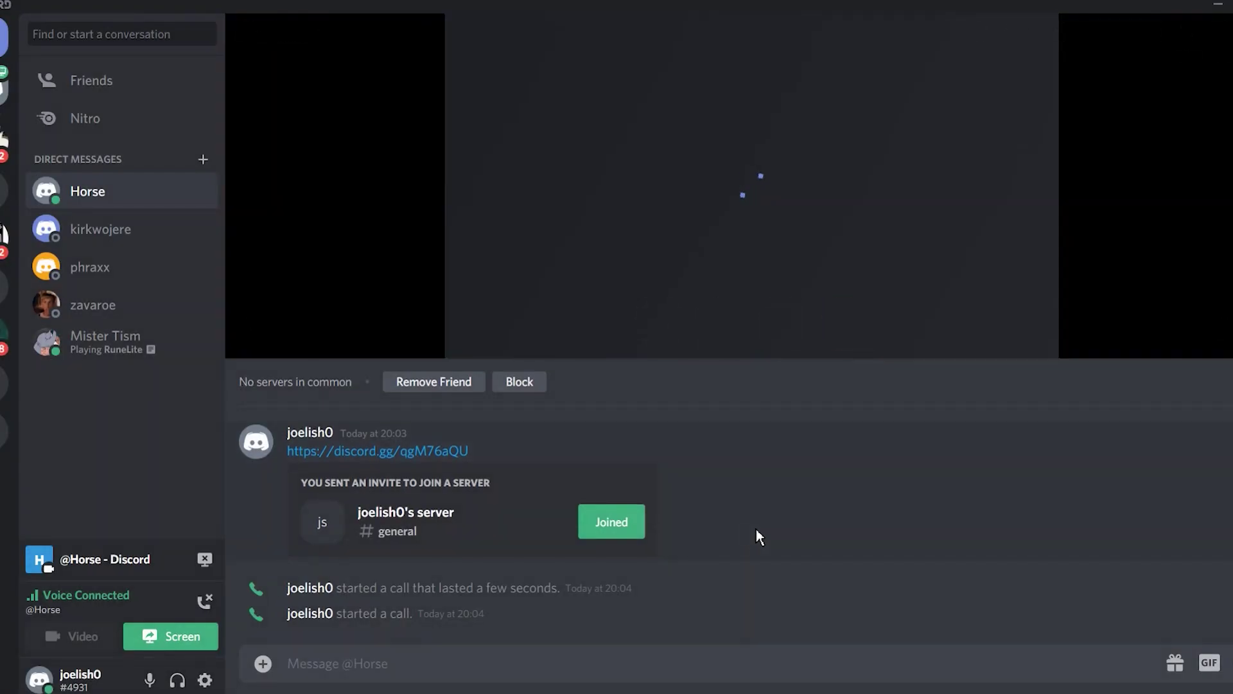
pyautogui.moveTo(763, 260)
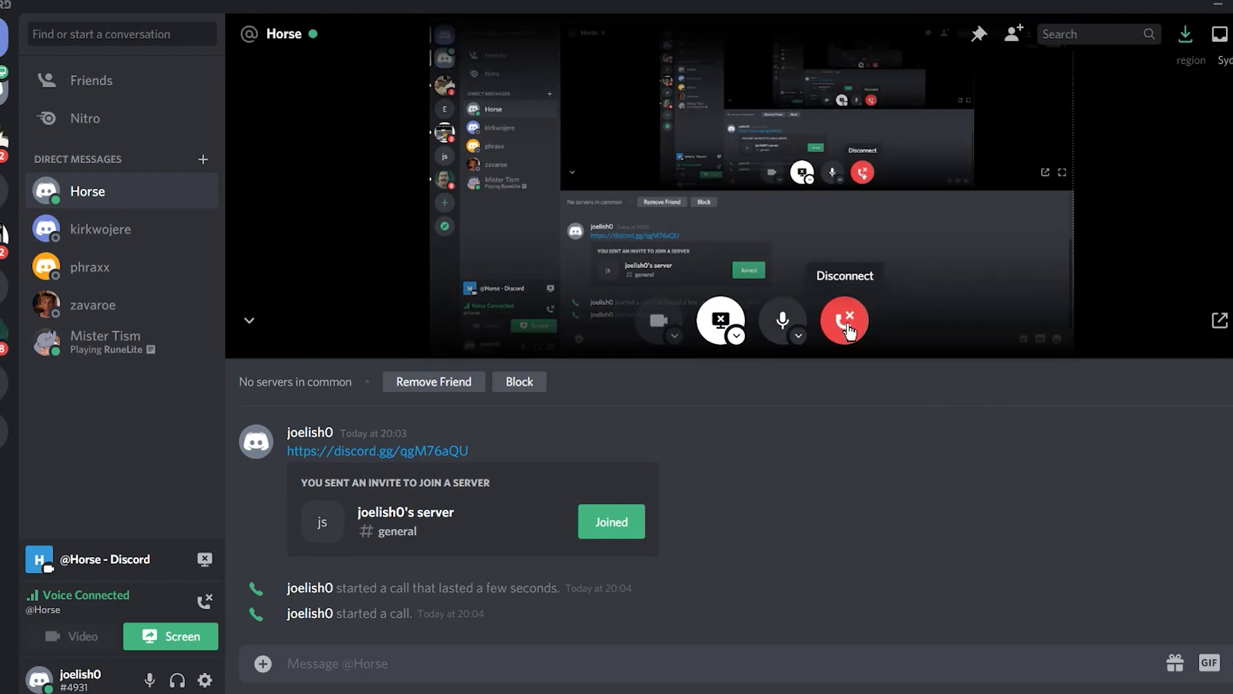
# - Stop the stream and reselect the Discord window, reaching the 720 resolution, 30 fps settings
pyautogui.click(724, 192)
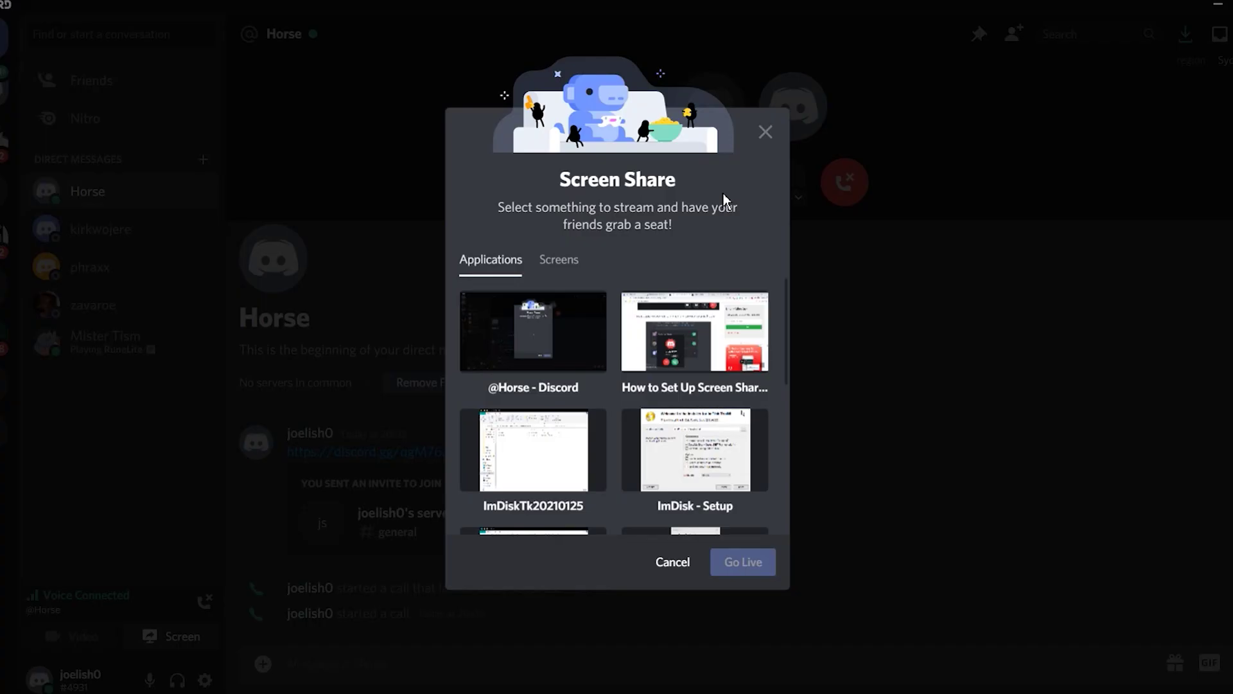
pyautogui.click(579, 333)
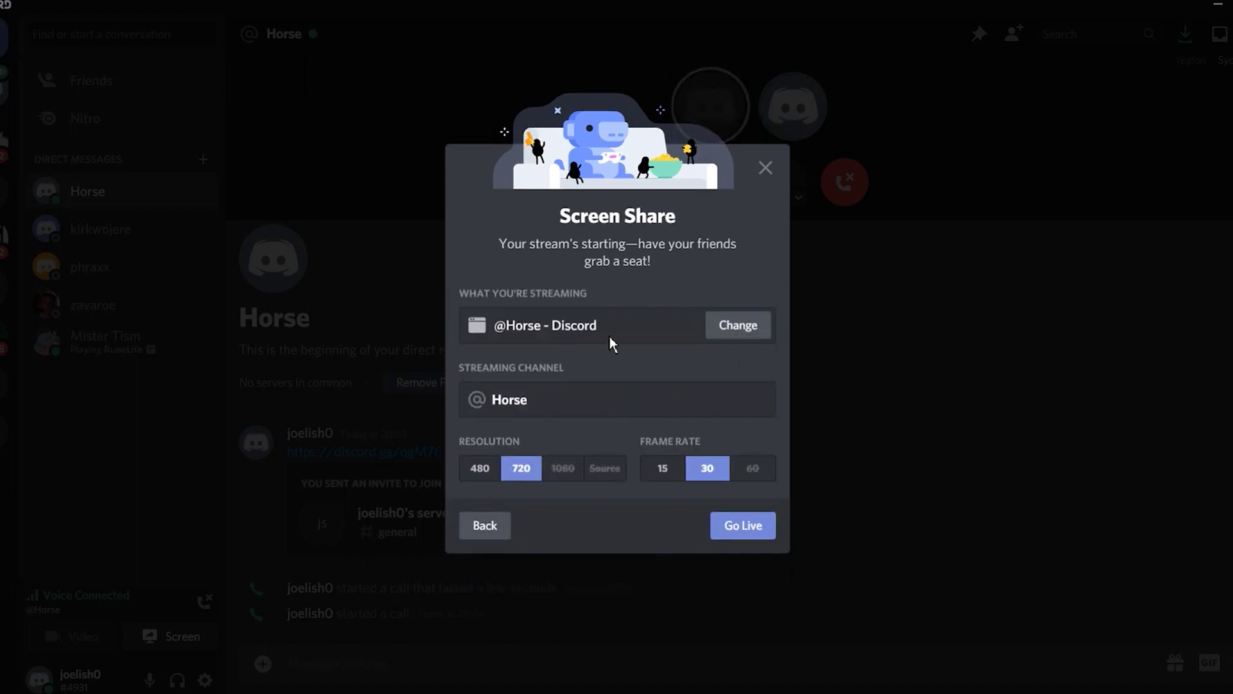